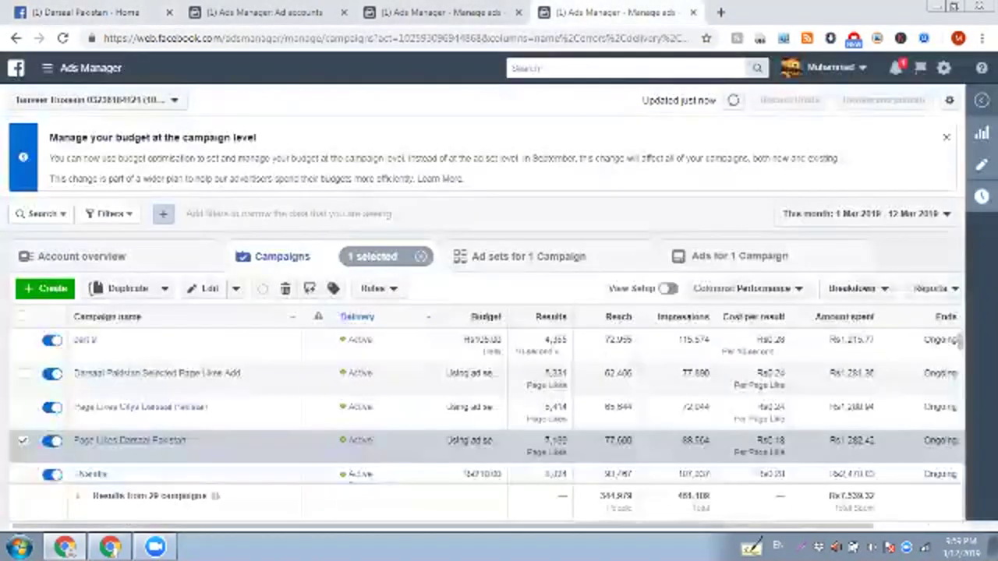
Step: Clear the campaign selection and view the campaign list of the other open ad account before returning to this one
left_click(421, 257)
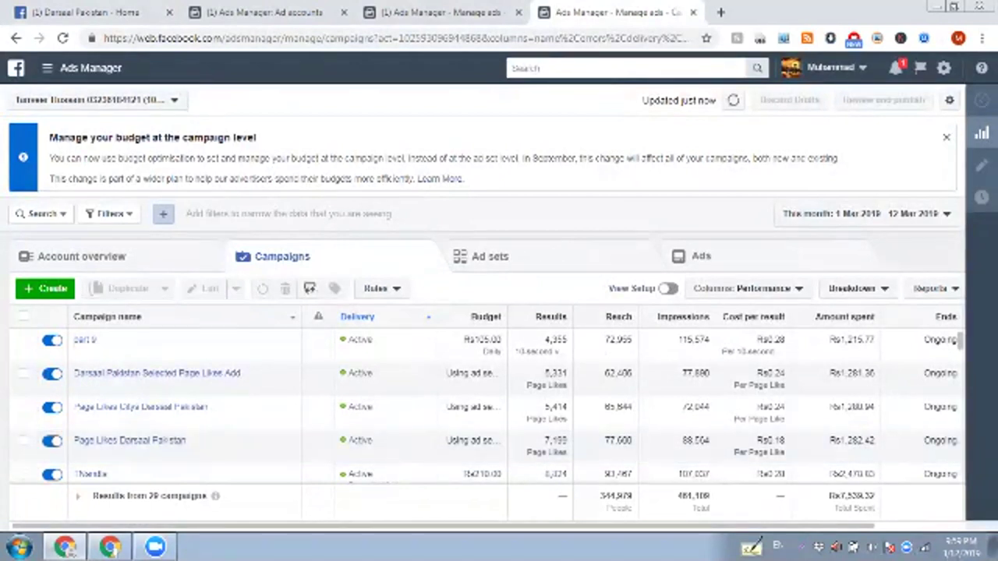
left_click(265, 13)
left_click(441, 13)
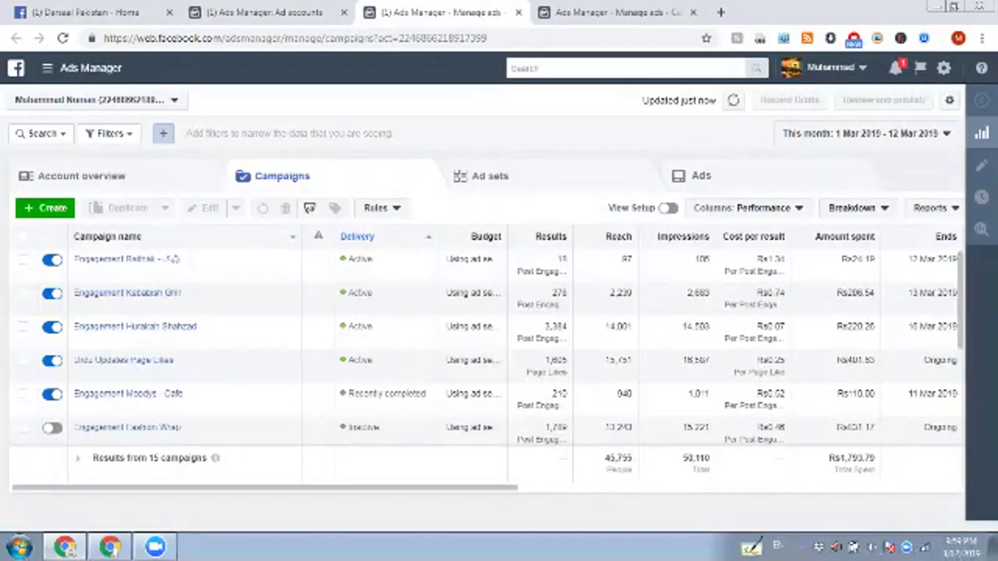
left_click(616, 13)
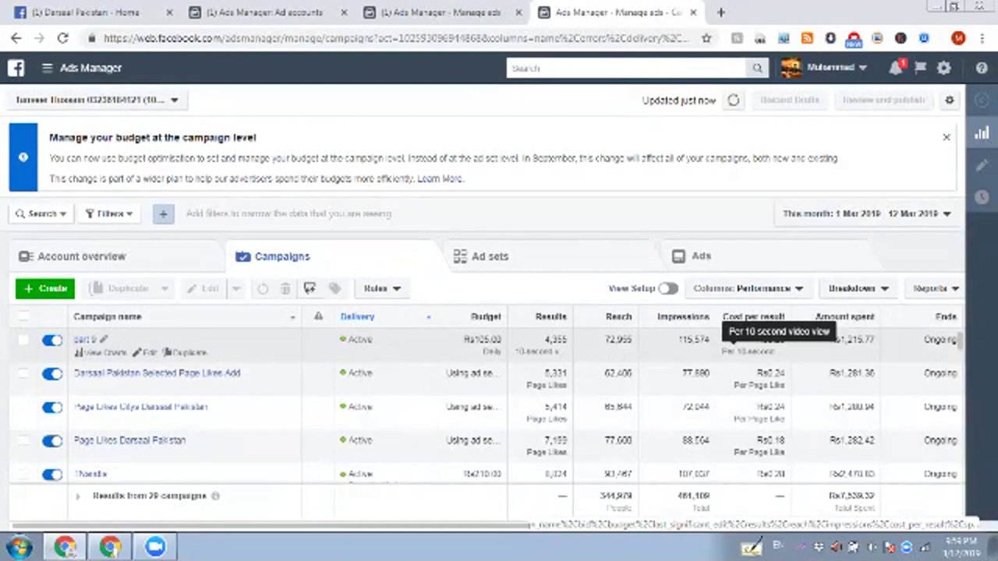
Step: Enlarge the page zoom and look through the active campaigns with their cost per result
left_click(980, 38)
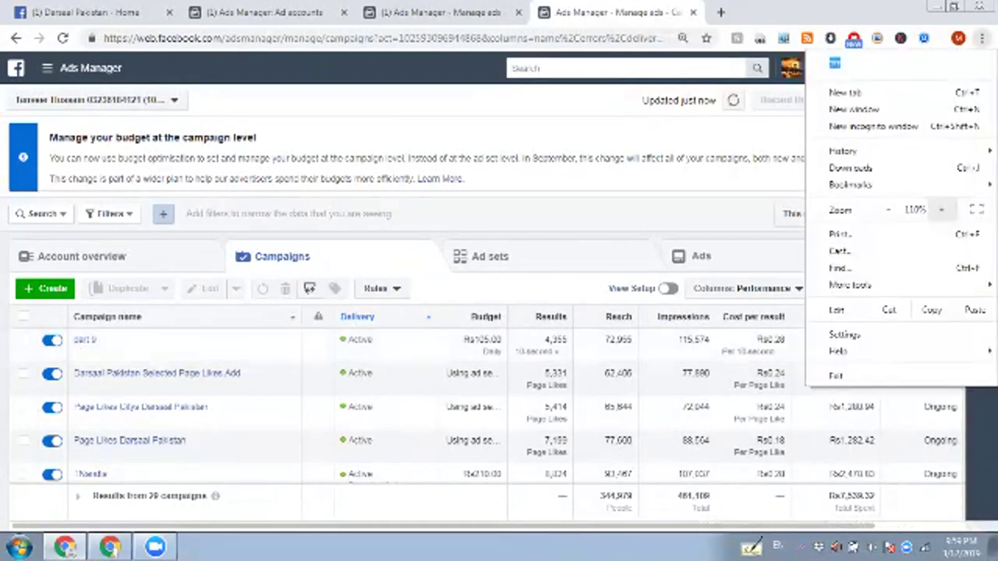
left_click(941, 210)
left_click(941, 210)
key("Escape")
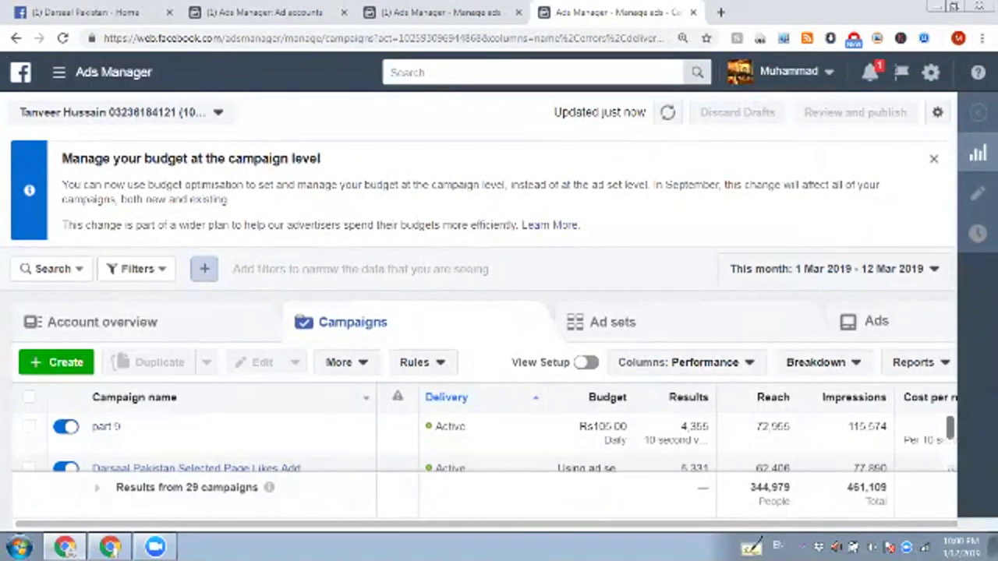
scroll(483, 440, "down", 1)
scroll(483, 442, "down", 1)
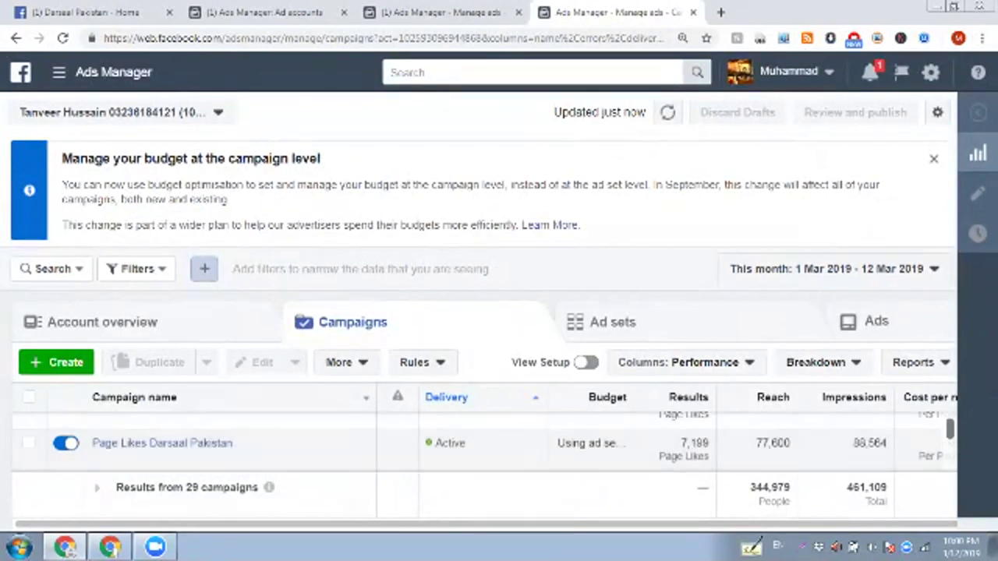
scroll(483, 443, "up", 2)
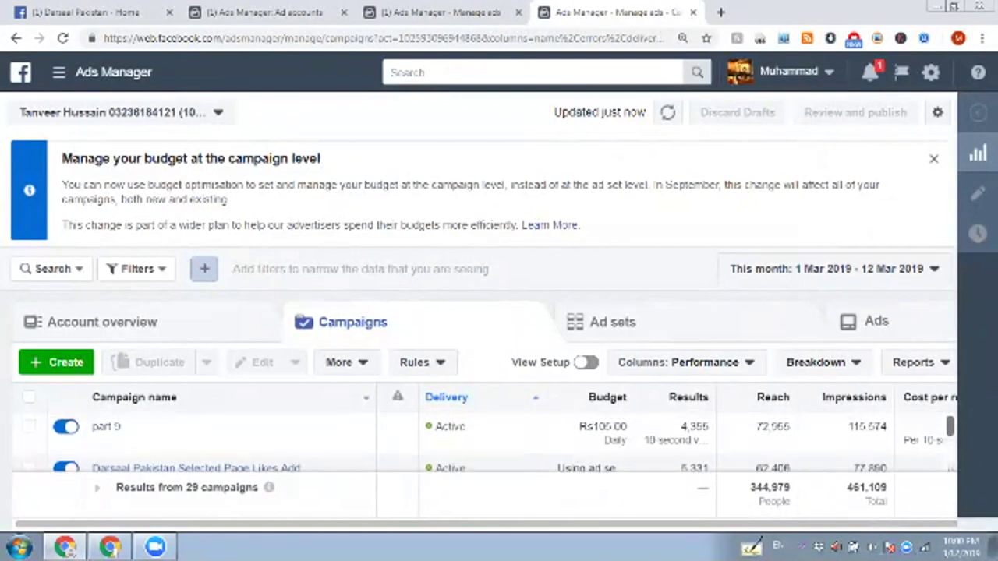
scroll(483, 442, "down", 2)
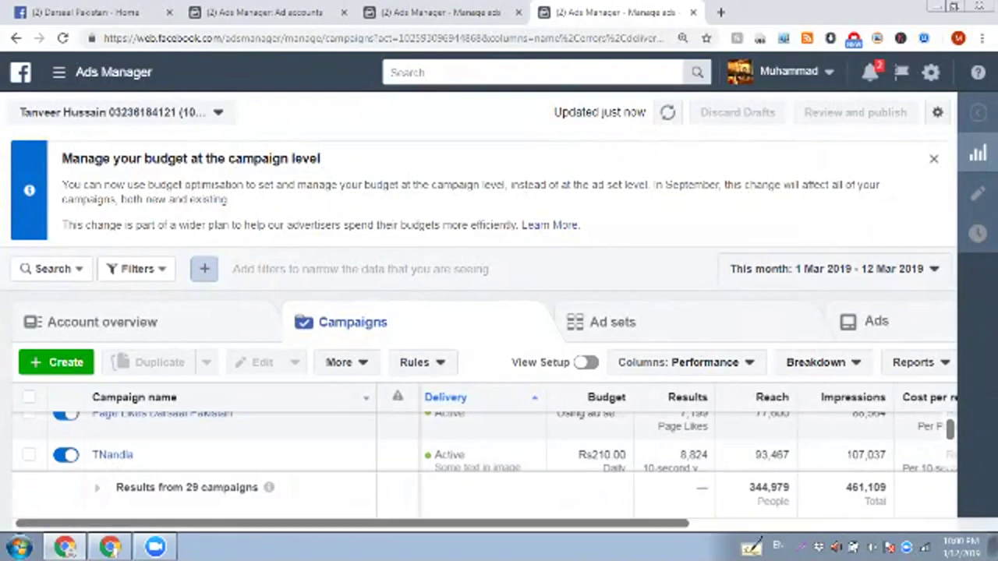
scroll(484, 442, "right", 1)
scroll(486, 458, "right", 2)
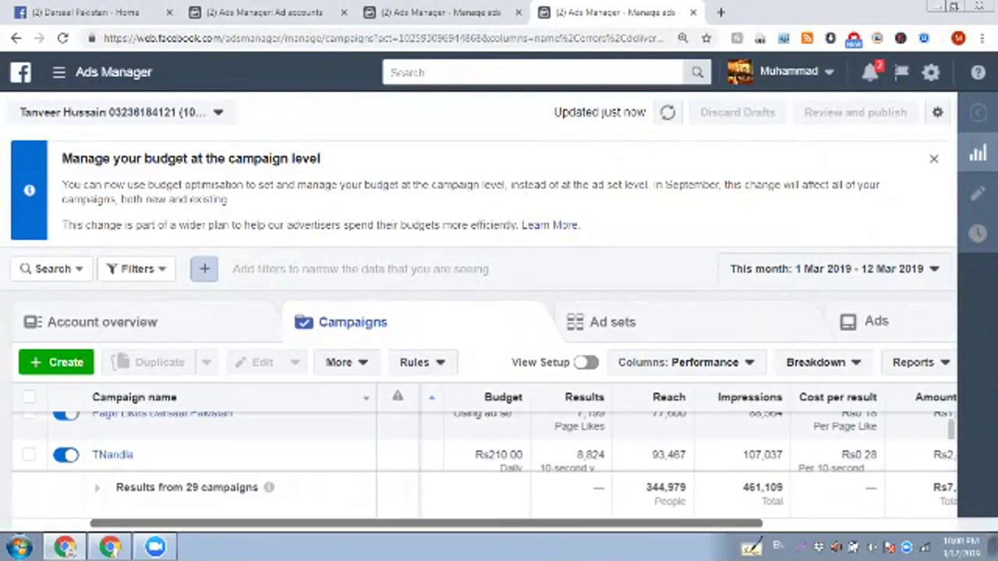
scroll(484, 444, "up", 1)
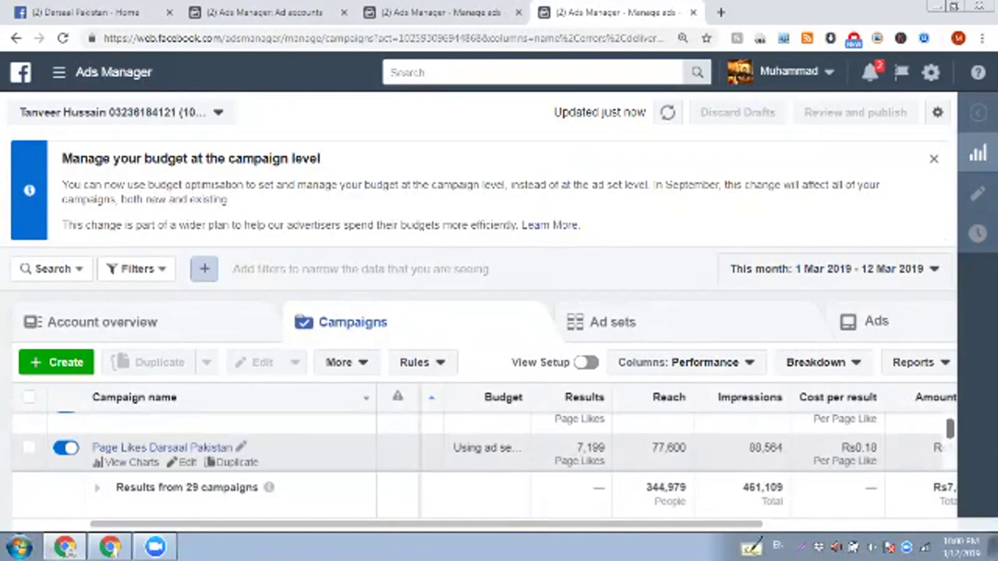
Step: Compare the cost per page like of the three Darsaal Pakistan page likes campaigns
left_click_drag(855, 448, 877, 448)
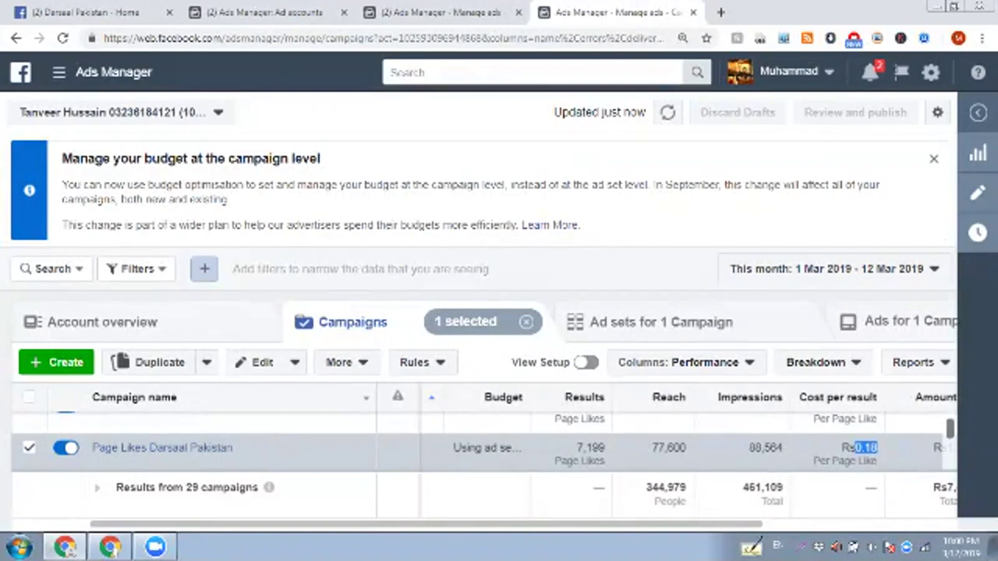
scroll(483, 444, "down", 1)
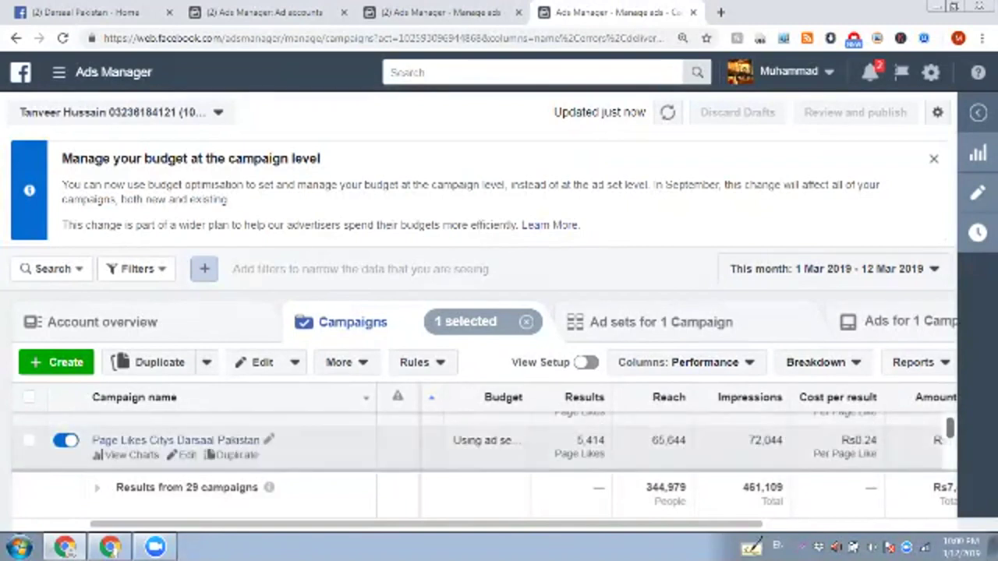
left_click(850, 445)
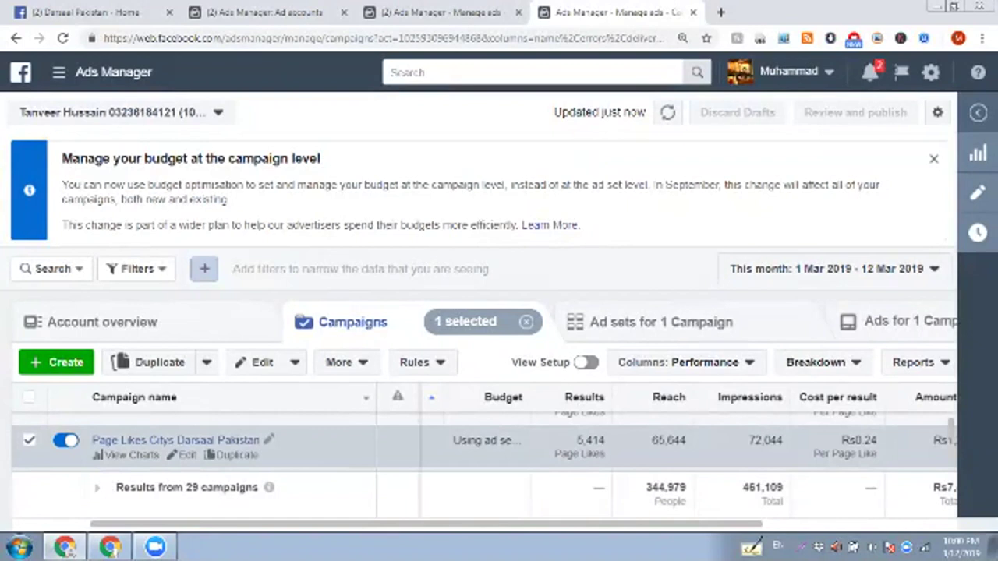
left_click_drag(855, 441, 878, 441)
left_click(949, 429)
left_click_drag(950, 428, 950, 428)
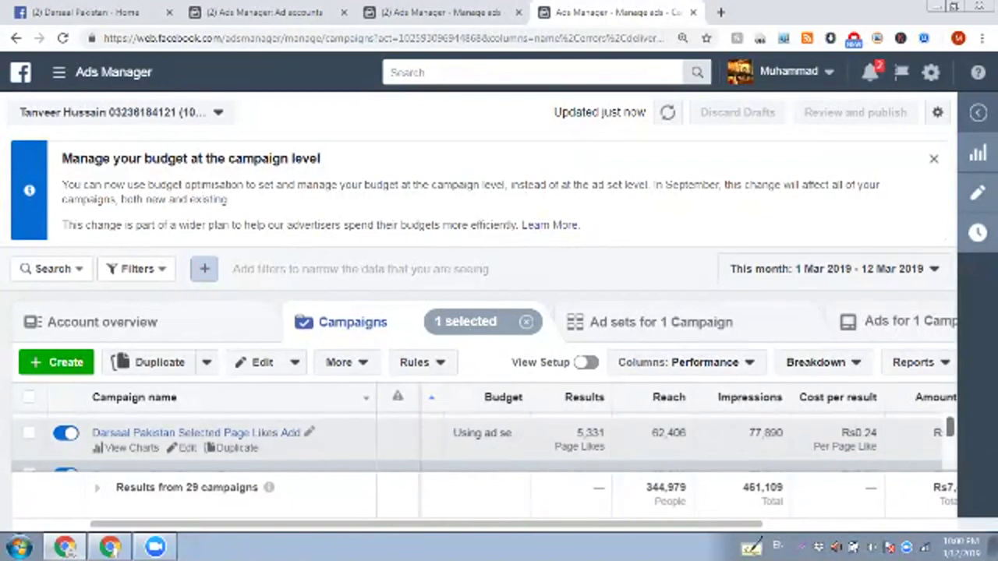
left_click(195, 433)
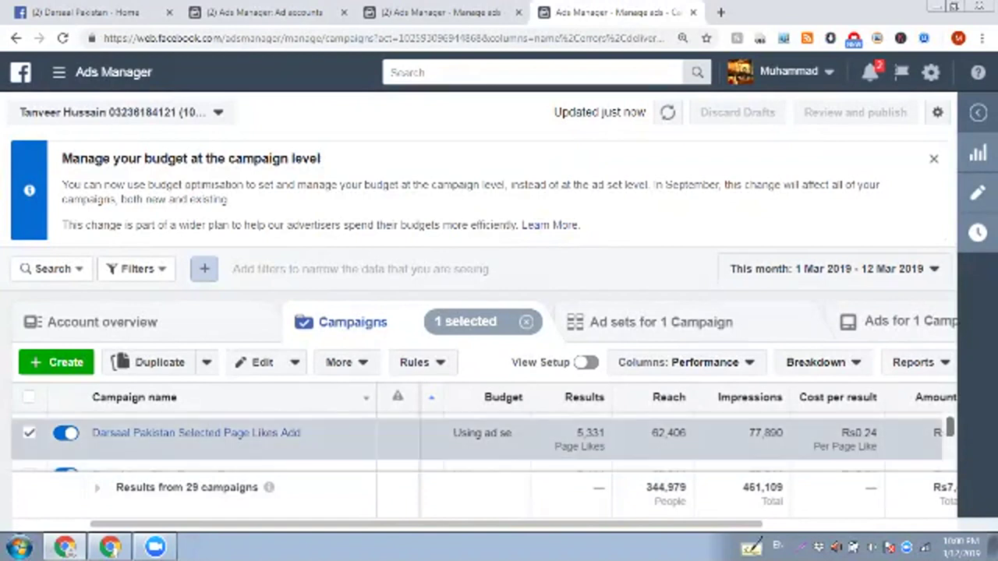
scroll(484, 440, "up", 1)
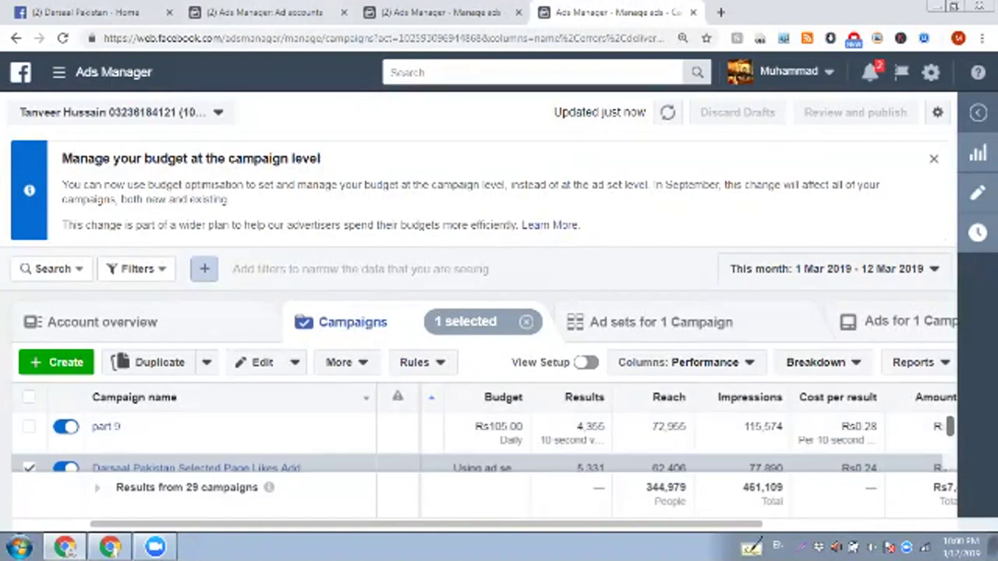
Step: Examine the cost per page like of the Urdu Updates Page Likes campaign in the other ad account
left_click(458, 13)
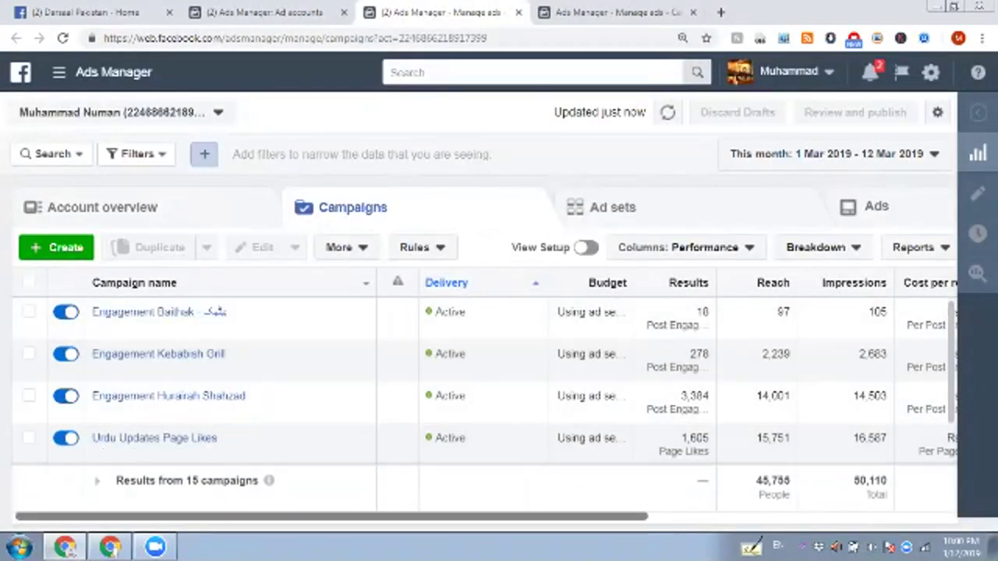
left_click_drag(413, 517, 536, 516)
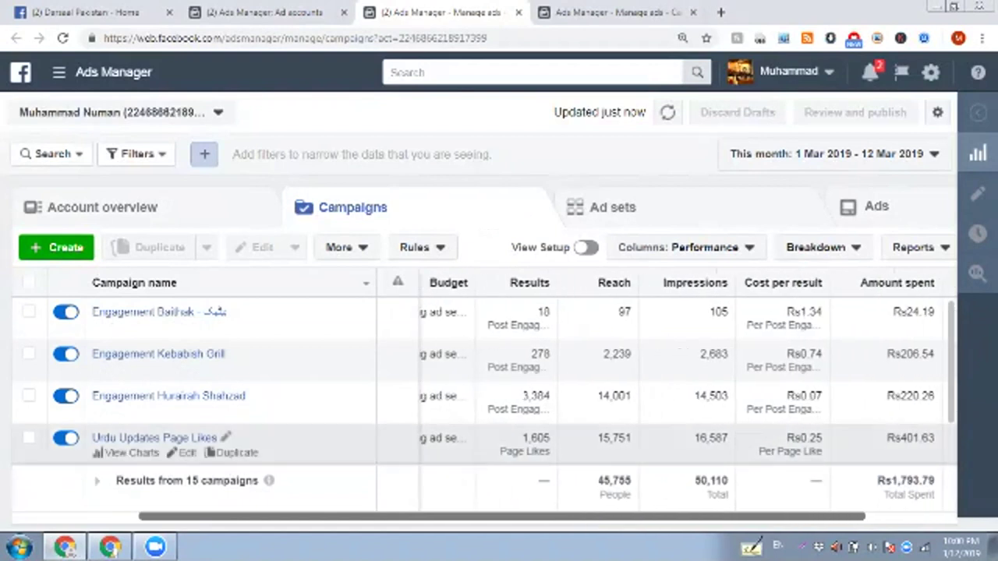
left_click_drag(800, 438, 824, 438)
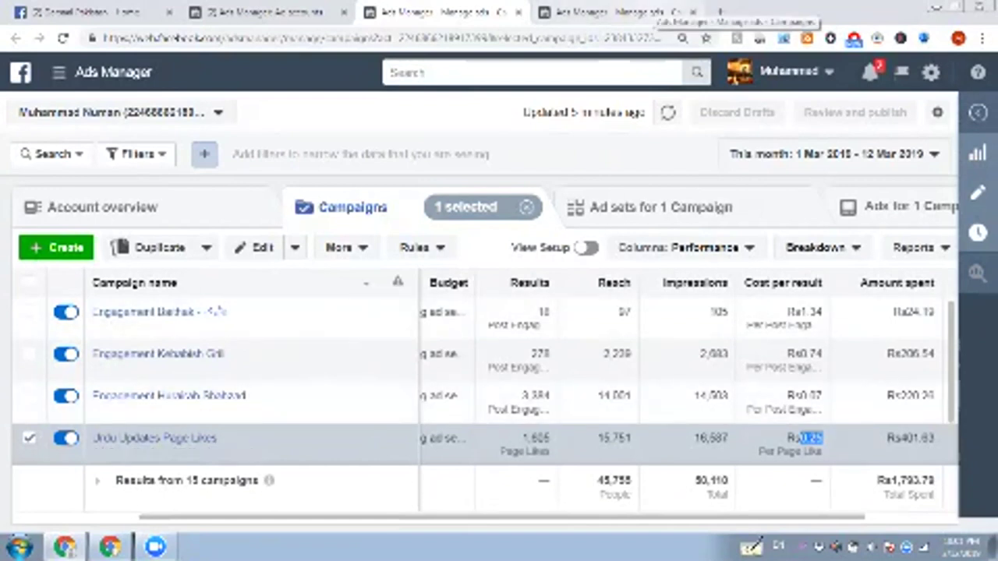
left_click(648, 12)
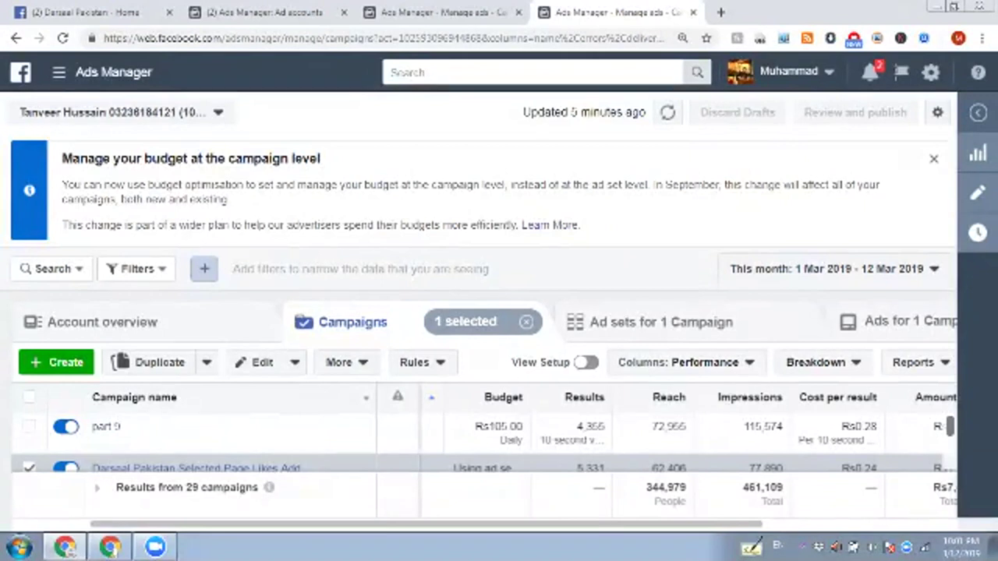
key("ctrl+1")
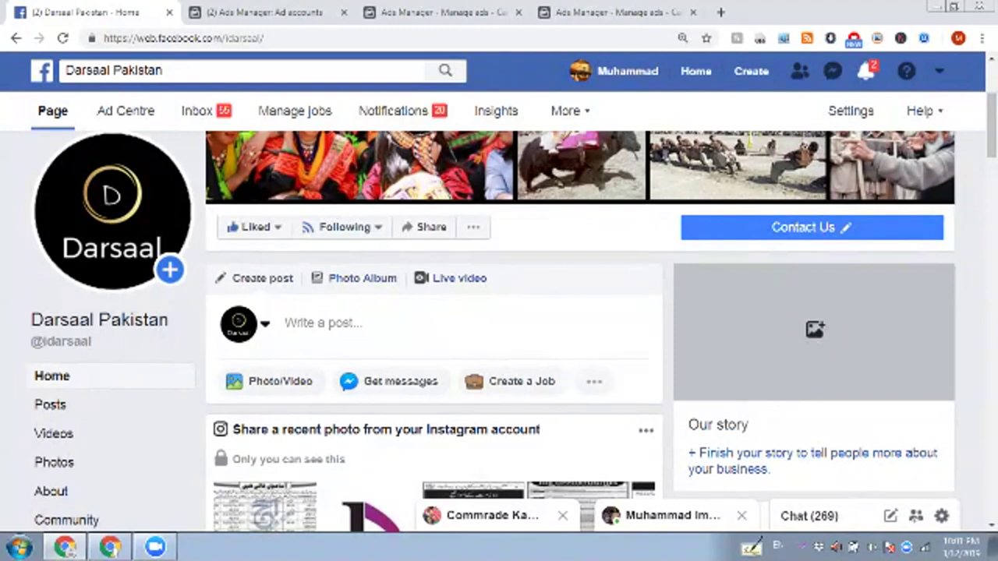
Step: Clear the Urdu Updates Page Likes campaign selection and reset the page zoom to 100%
left_click(443, 13)
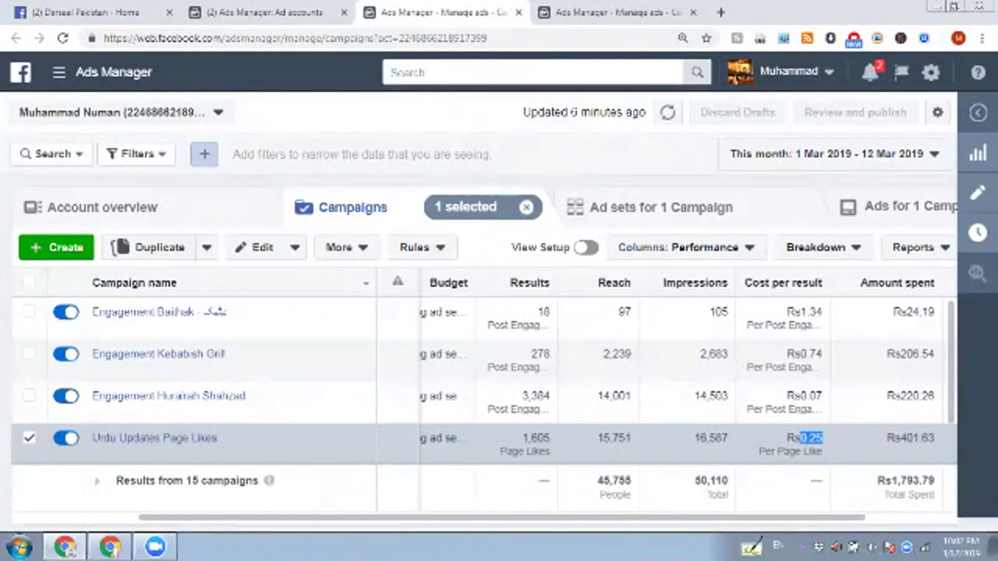
left_click(527, 208)
left_click(982, 38)
left_click(888, 210)
left_click(888, 210)
left_click(888, 210)
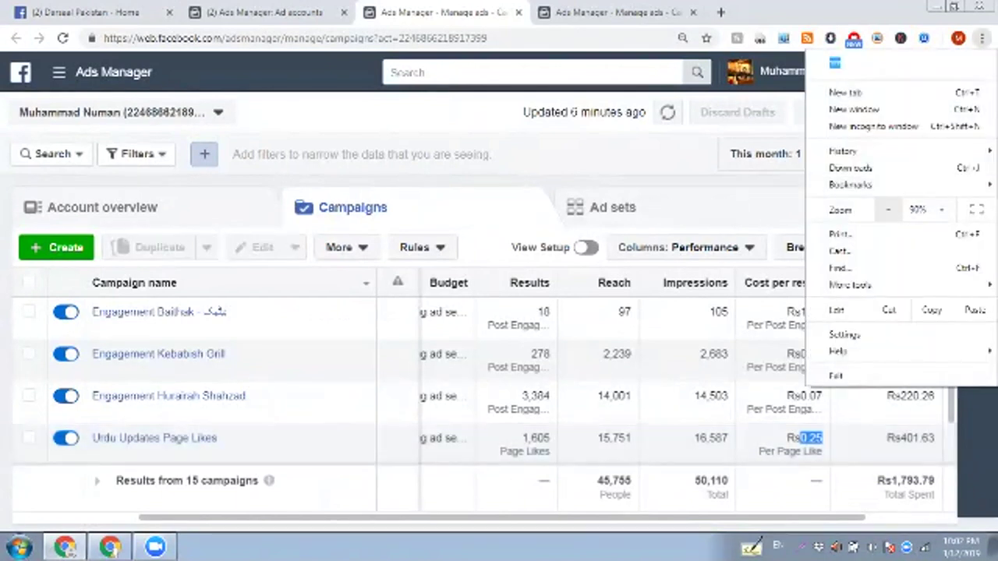
left_click(344, 218)
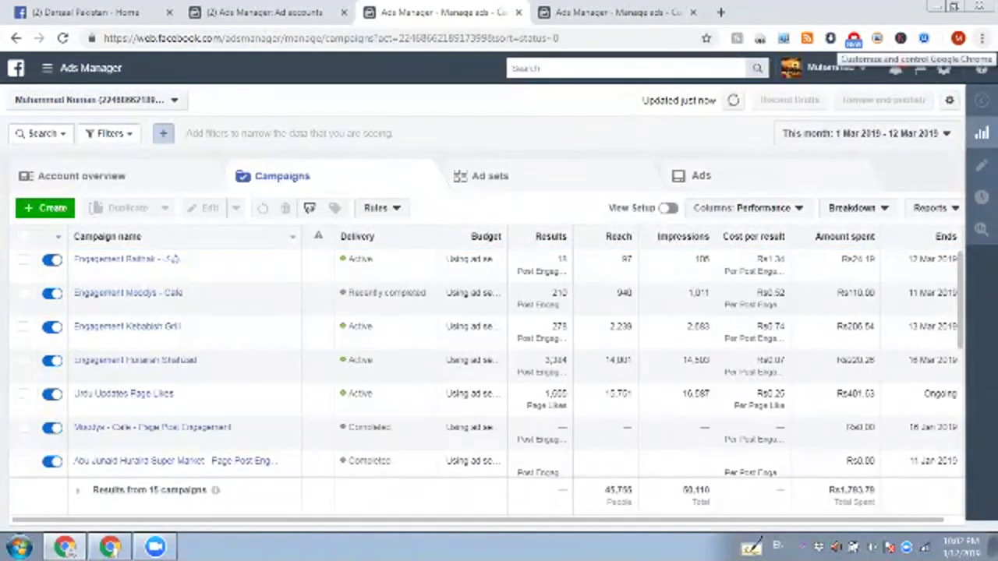
left_click(981, 37)
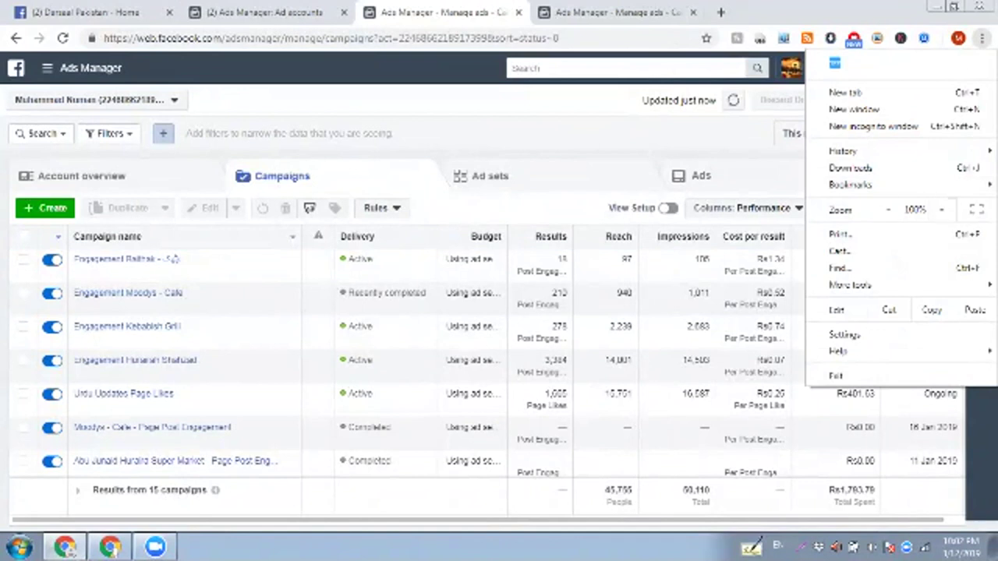
key("Escape")
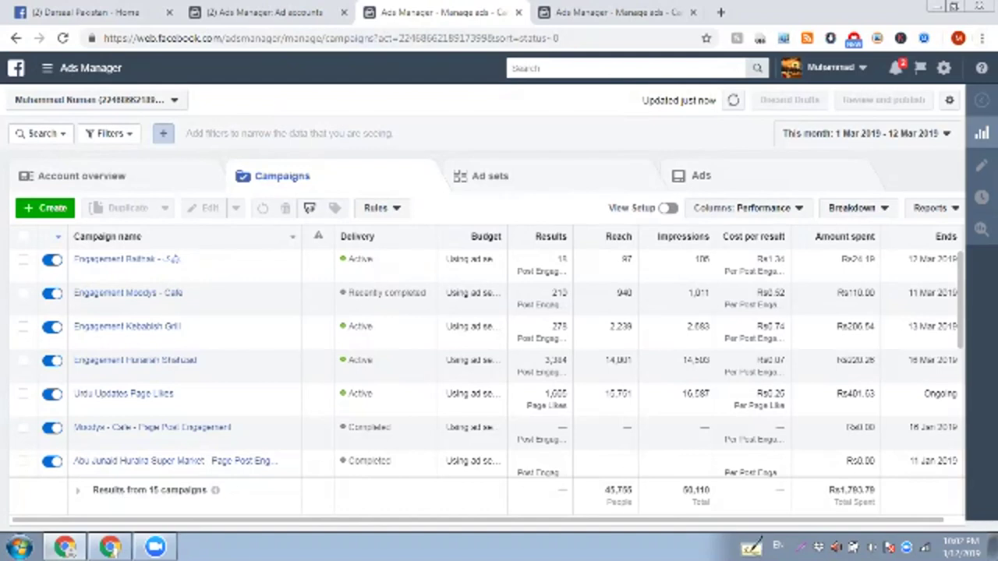
Step: Start a new campaign from scratch, discarding the earlier draft, and choose Engagement as its marketing objective
left_click(45, 207)
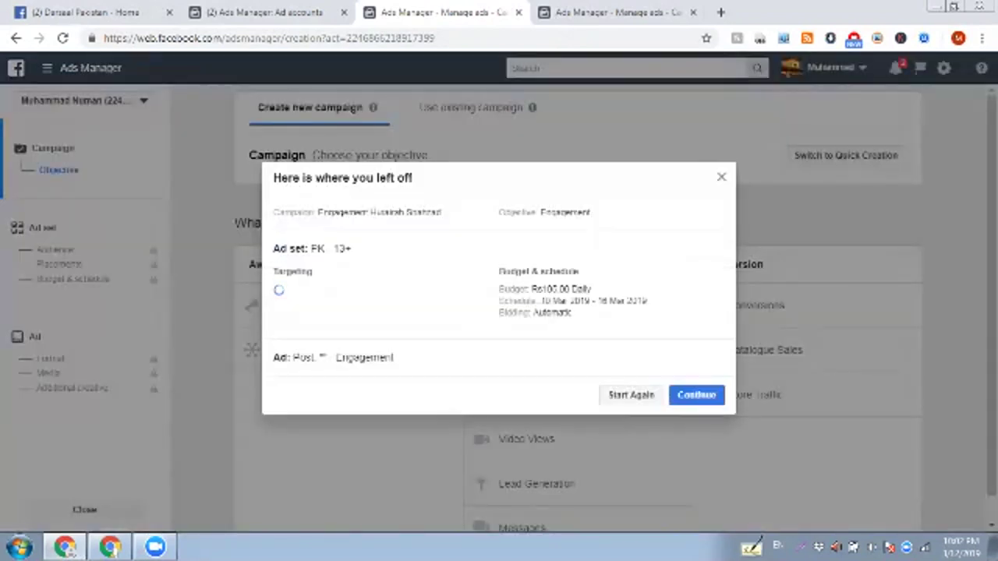
left_click(630, 395)
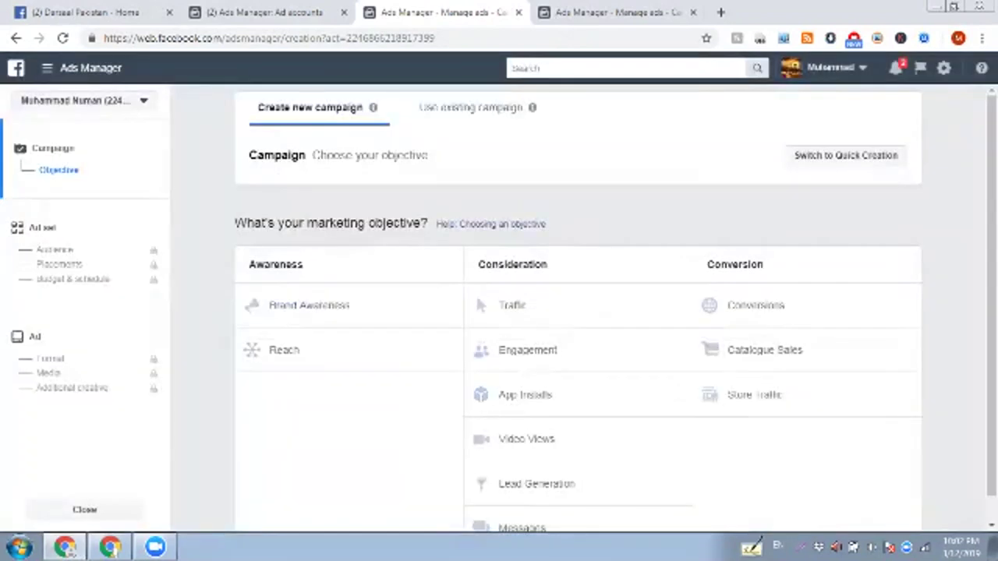
scroll(476, 294, "down", 1)
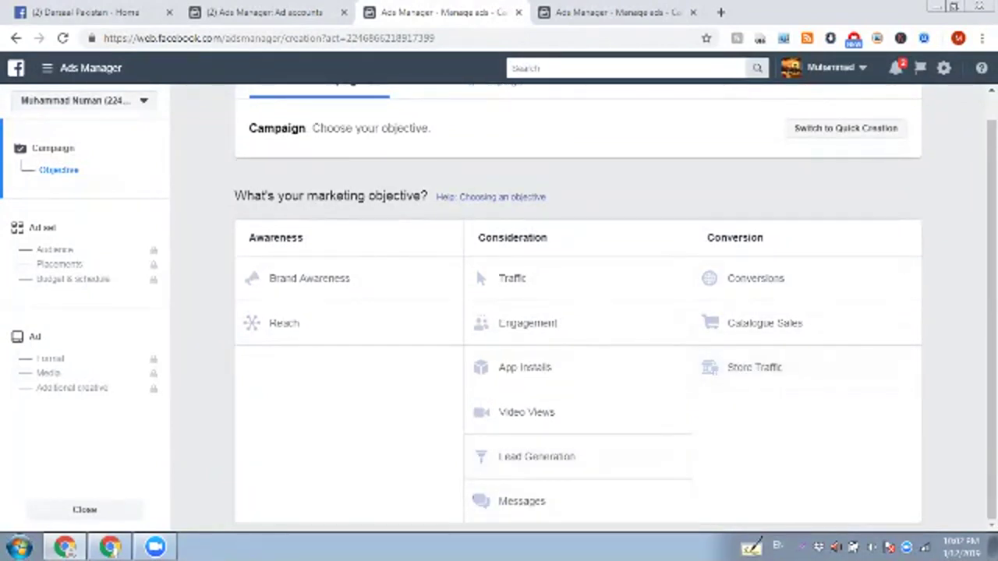
left_click(479, 323)
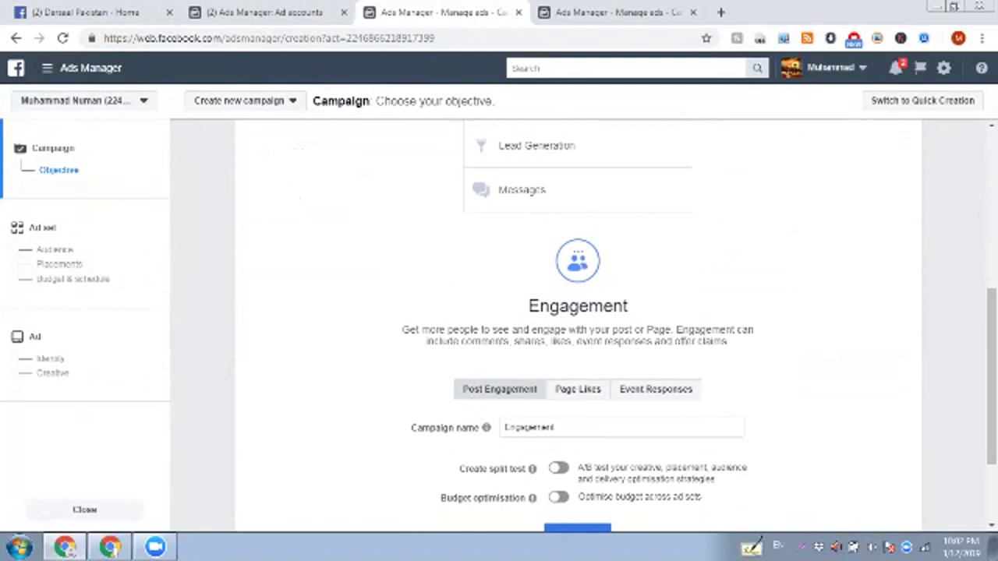
scroll(577, 312, "up", 5)
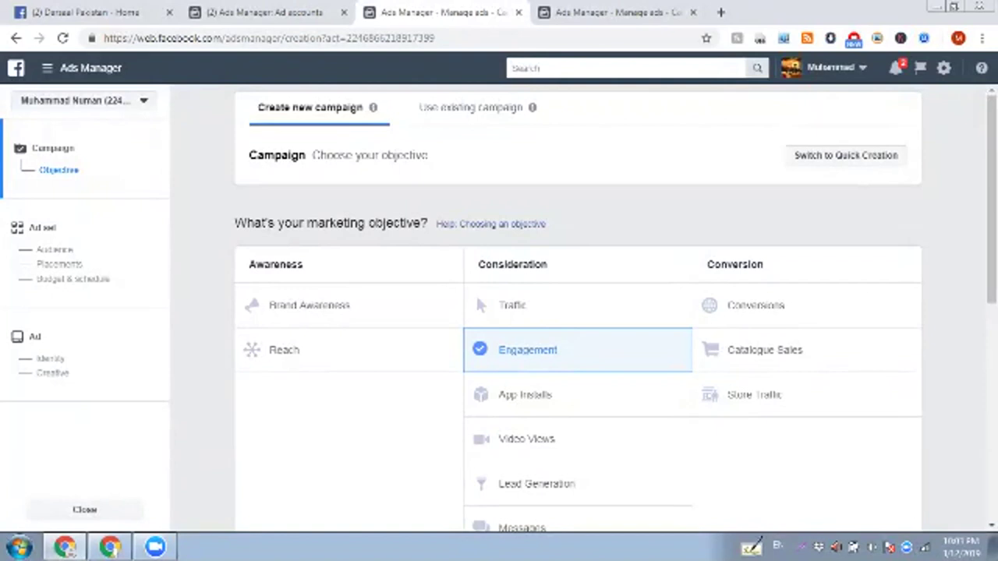
Step: Switch to the other browser window with The Truth page and view its recent notifications and page header
key("ctrl+1")
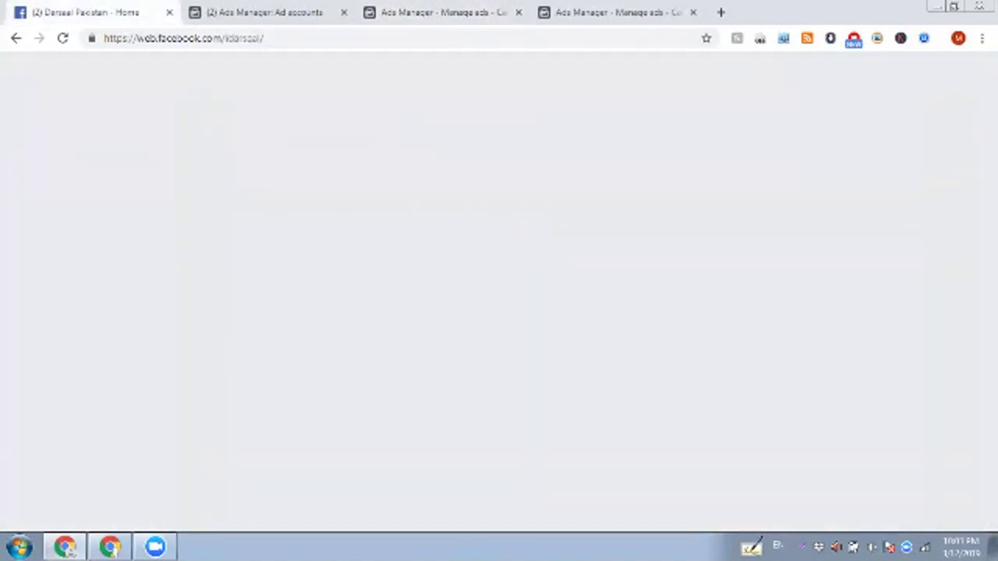
key("alt+Tab")
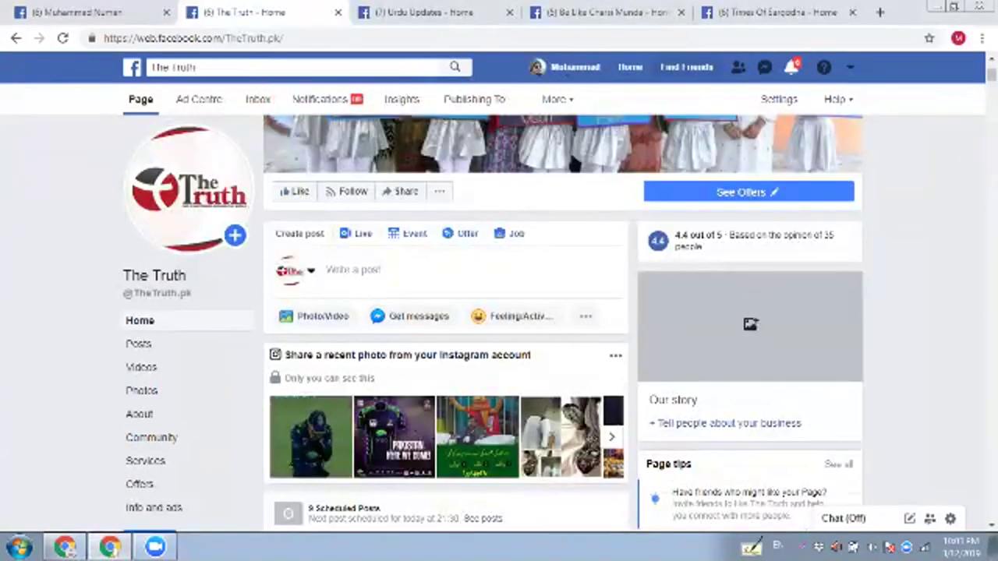
left_click(791, 68)
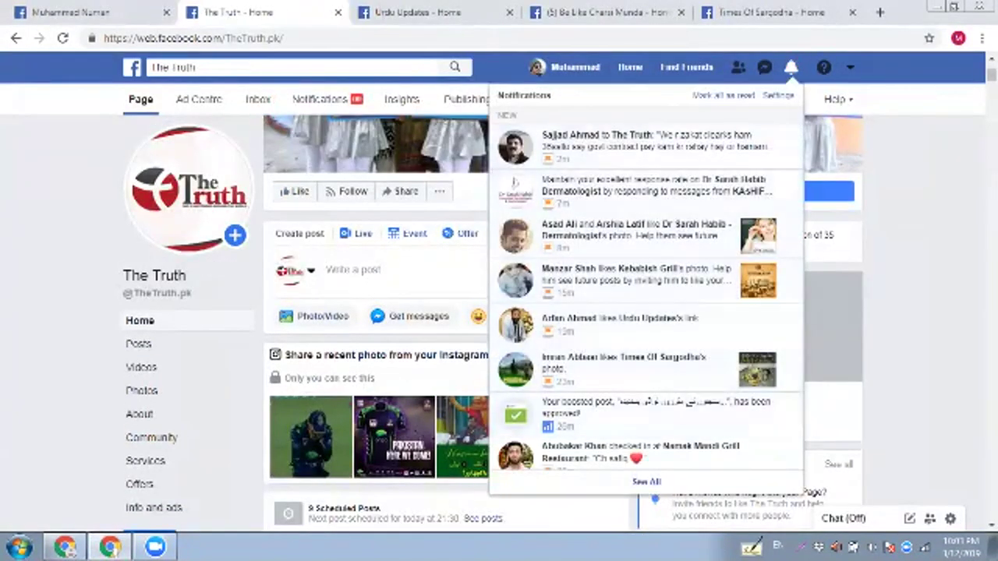
left_click(791, 68)
scroll(563, 312, "up", 3)
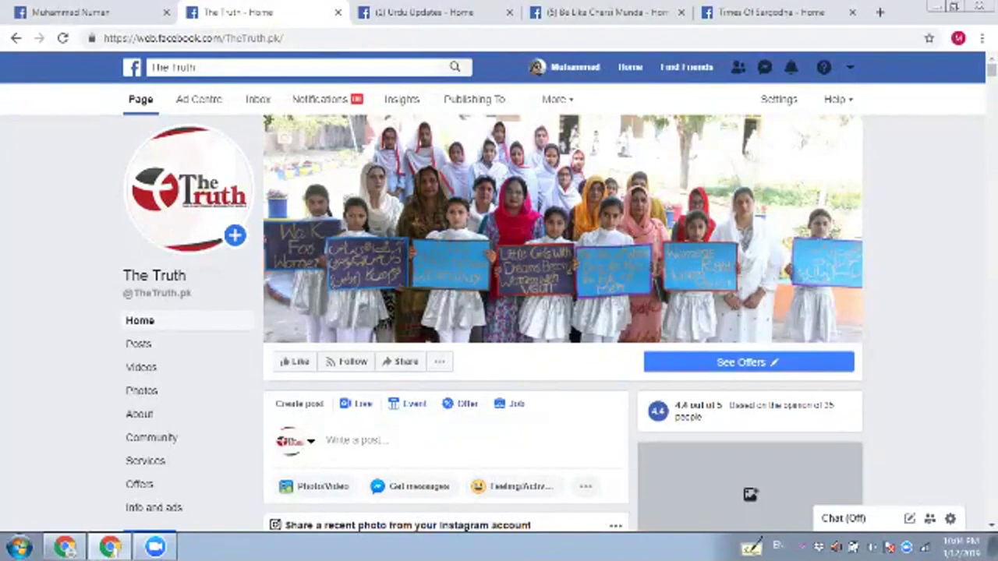
Step: Look over The Truth page's home content and its likes section
scroll(561, 311, "down", 5)
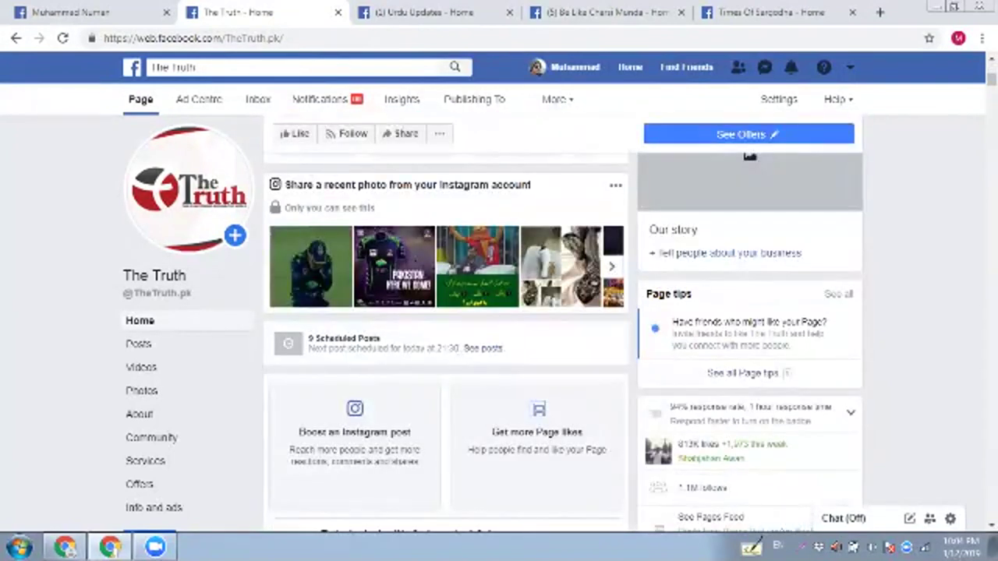
left_click(474, 100)
left_click(436, 13)
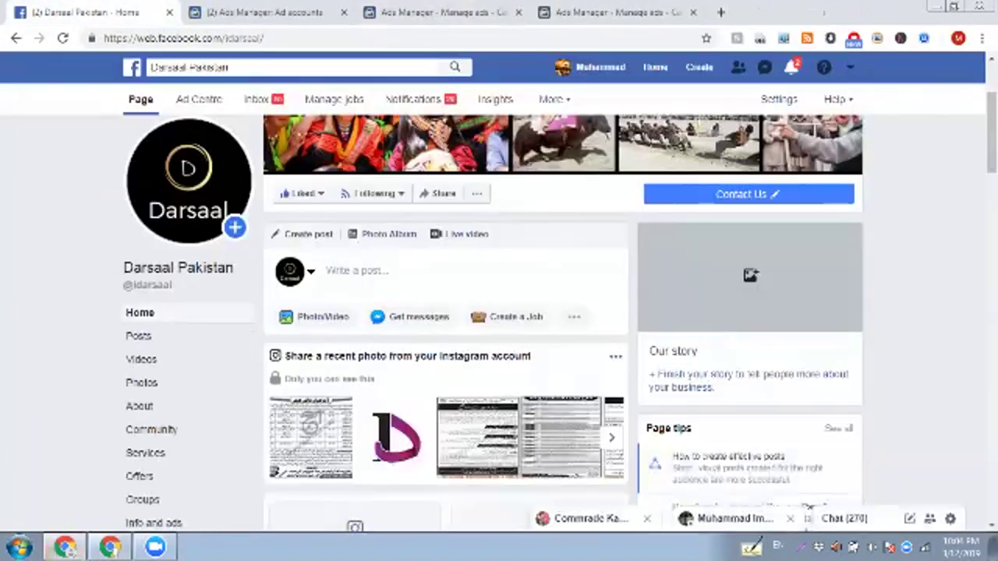
Step: Search Facebook for azaaditv.com and open the matching Azaaditv.com group
left_click(292, 67)
key("BackSpace")
type("azaa")
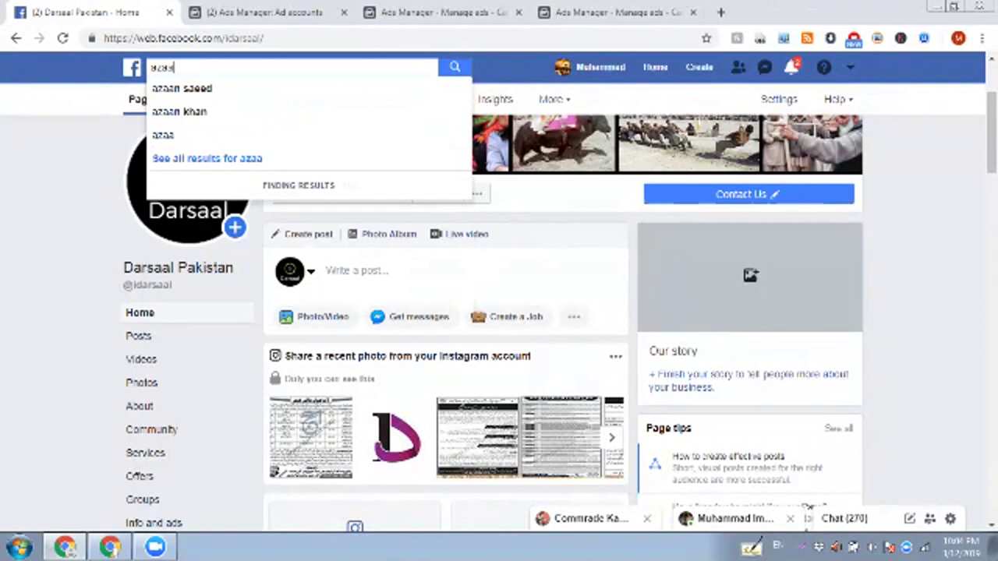
type("di")
key("Down")
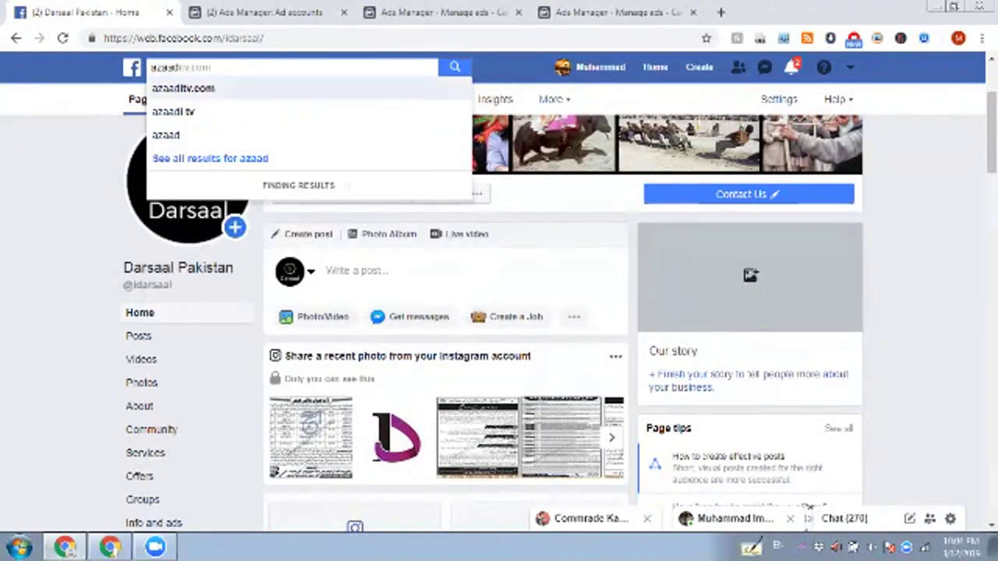
key("Return")
left_click(367, 140)
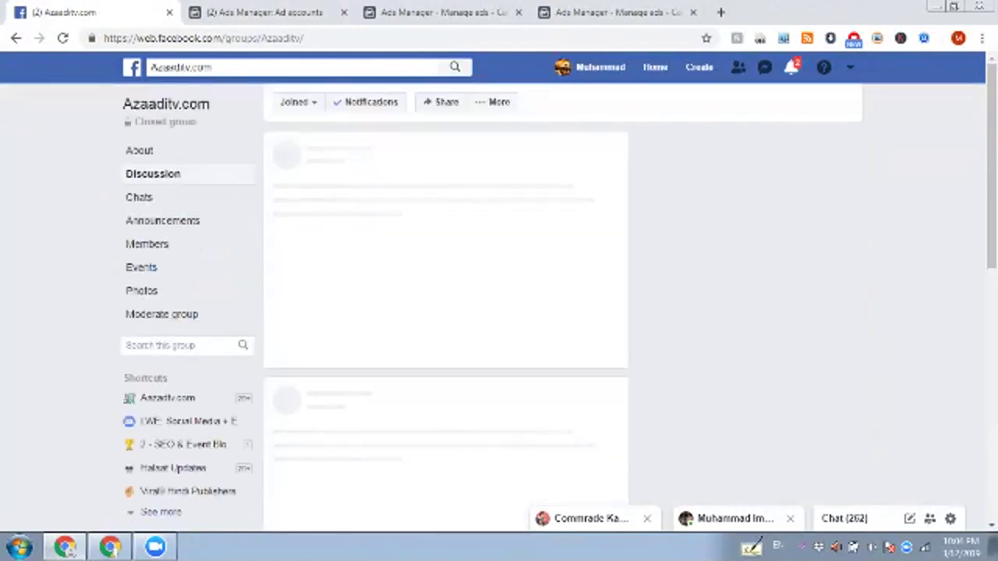
Step: Open the Aazadtv.com page from the list of managed pages and go to its publishing tools
left_click(849, 67)
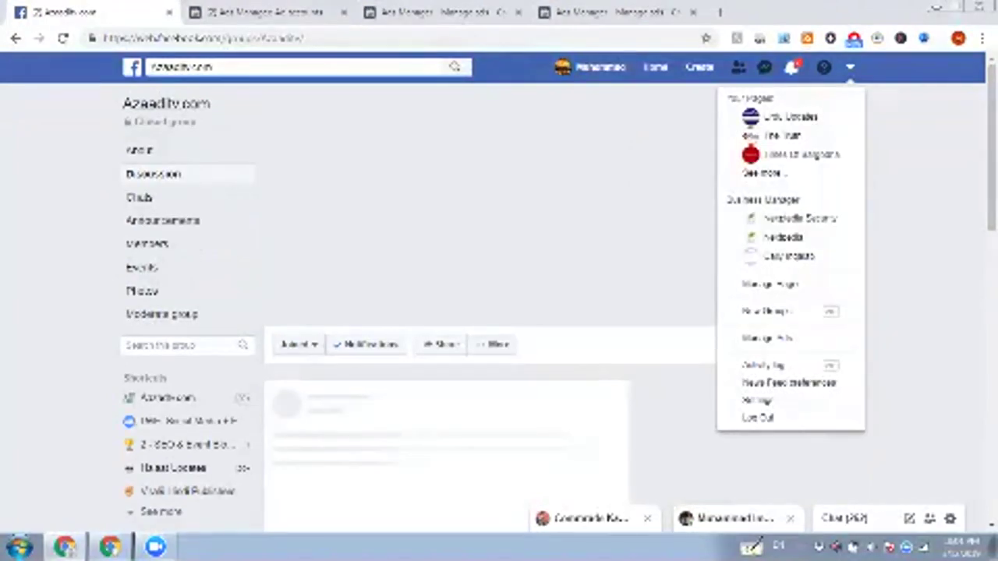
left_click(772, 284)
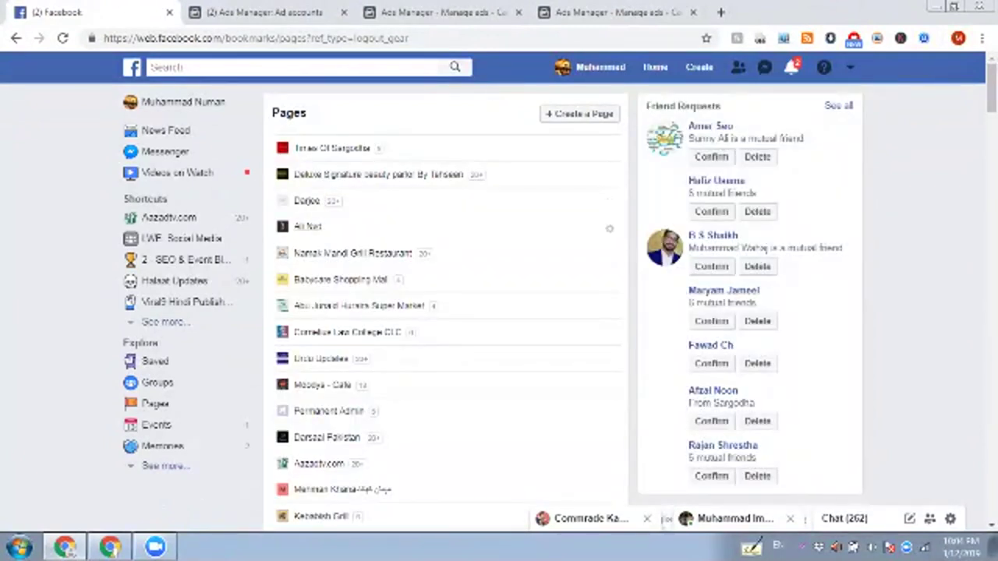
left_click(169, 218)
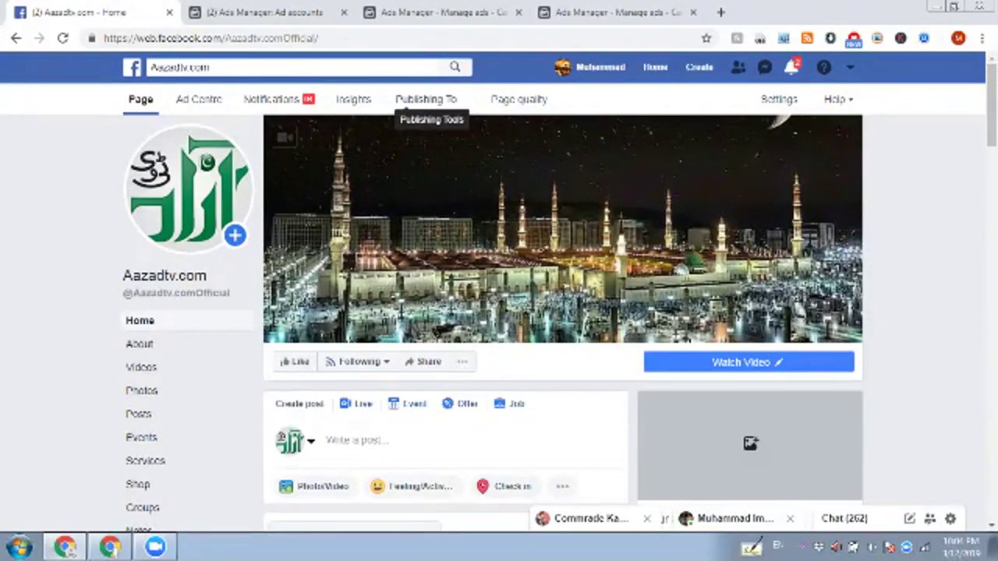
left_click(425, 99)
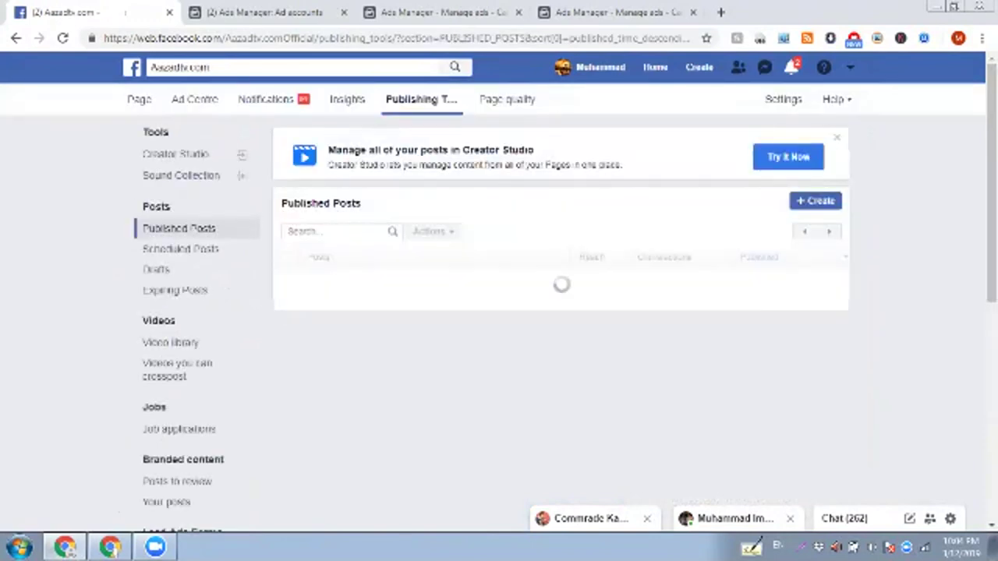
Step: Open the Instant Articles configuration for the Aazadtv.com page
scroll(561, 312, "down", 2)
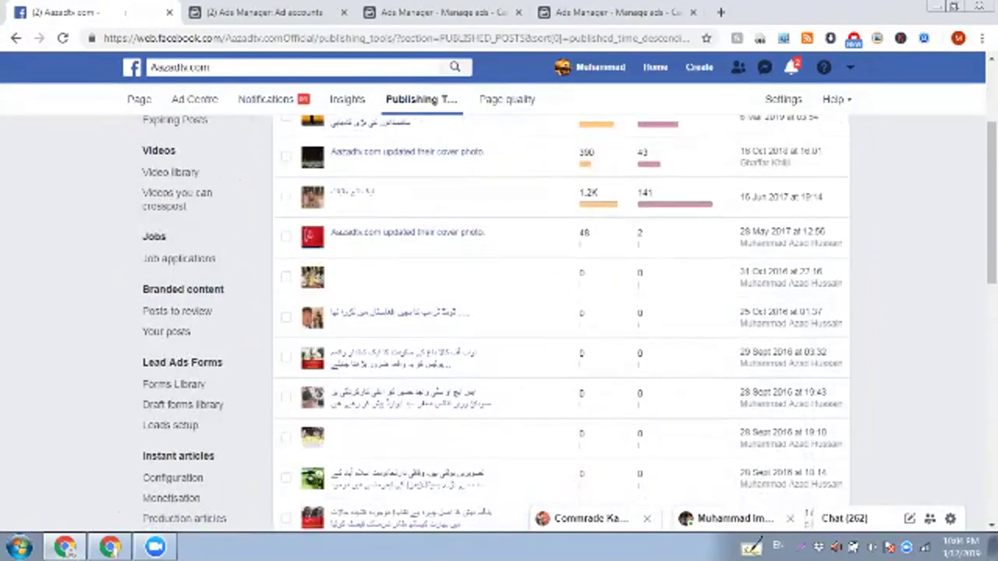
key("ctrl+t")
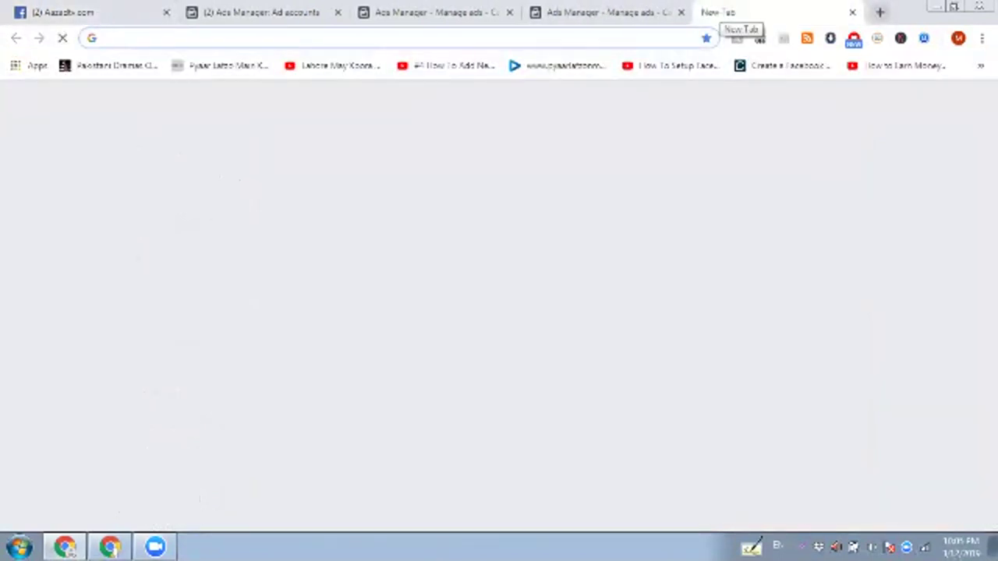
left_click(87, 12)
scroll(196, 308, "down", 2)
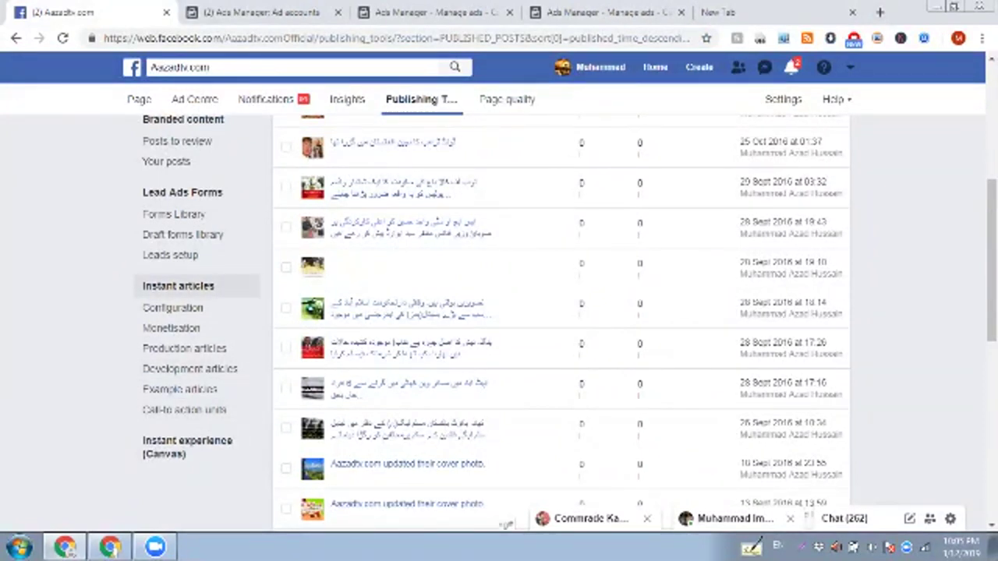
left_click(172, 307)
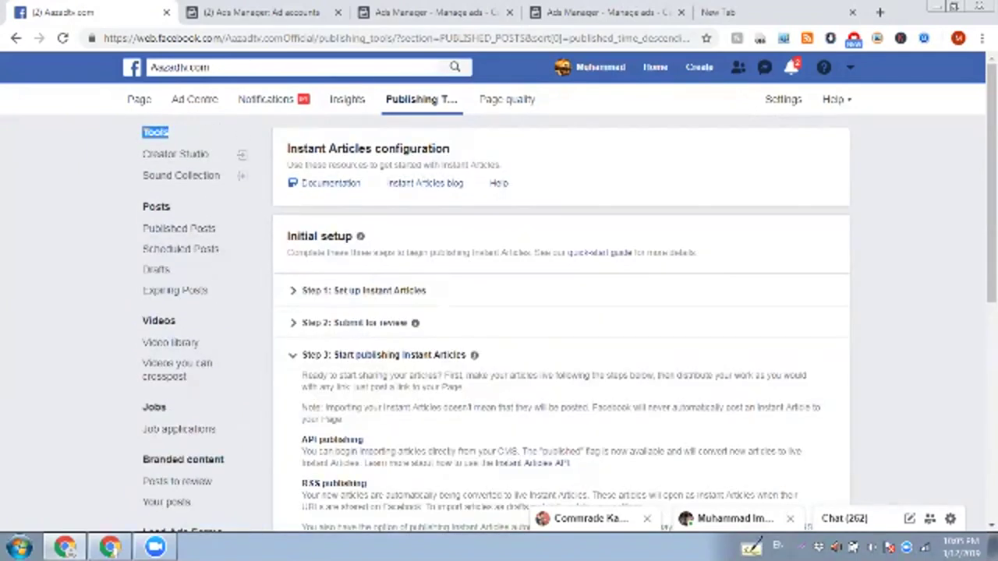
left_click(338, 302)
scroll(561, 311, "down", 2)
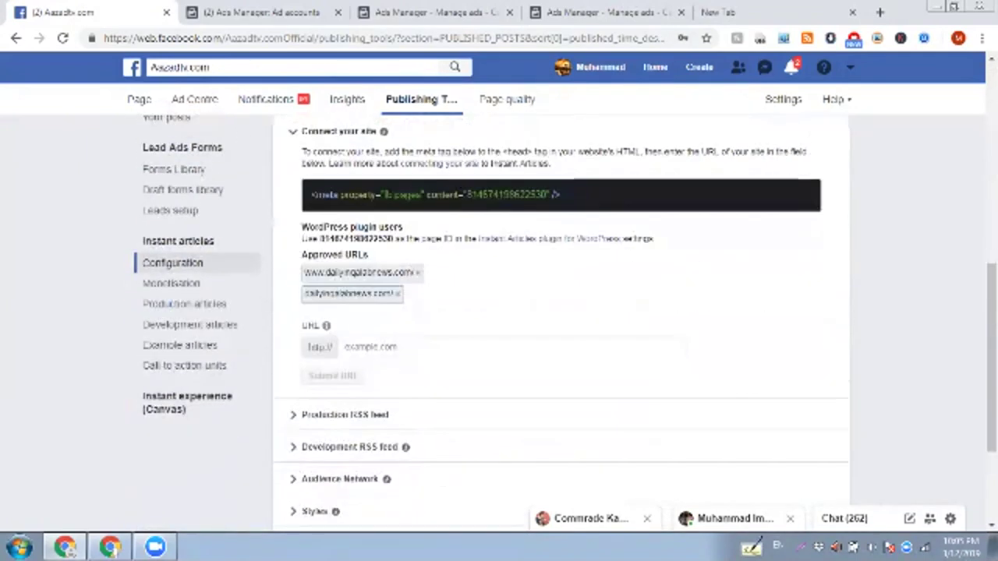
left_click(367, 347)
type("https://web.facebook.com/TheTruth.pk")
triple_click(466, 347)
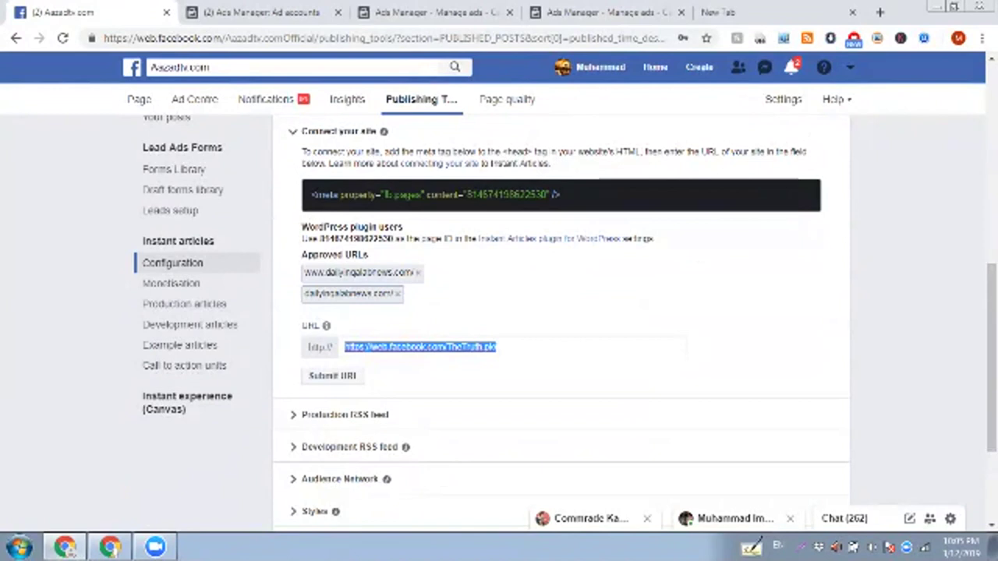
key("BackSpace")
Step: Expand the Production RSS feed section and review its feed URL alongside the Connect your site settings
scroll(562, 312, "up", 2)
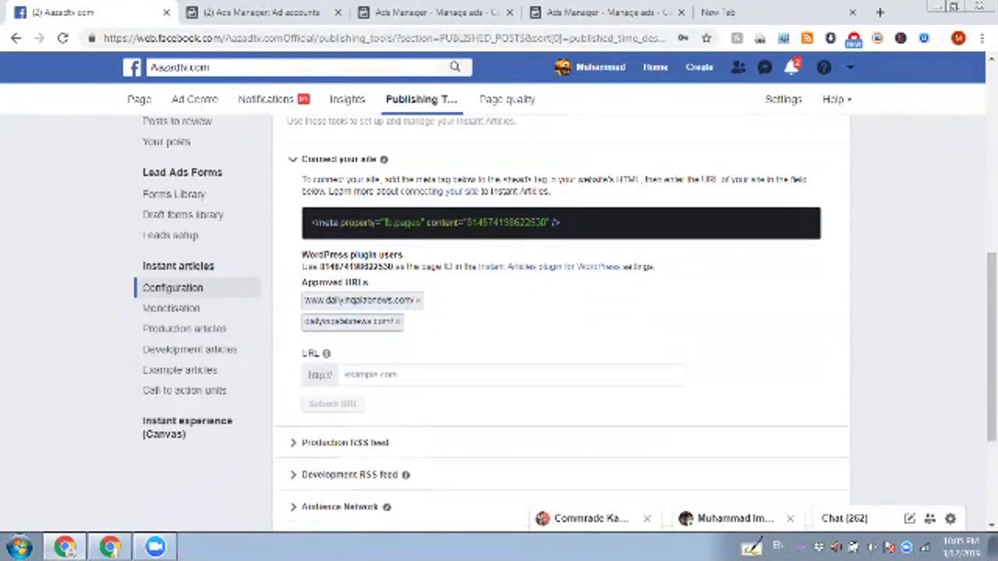
scroll(561, 312, "up", 4)
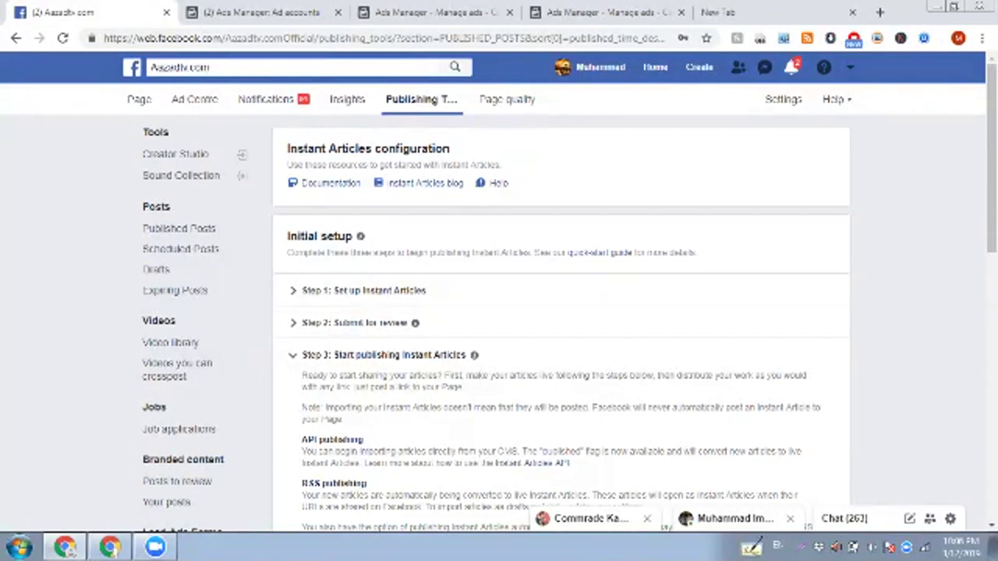
scroll(561, 328, "down", 9)
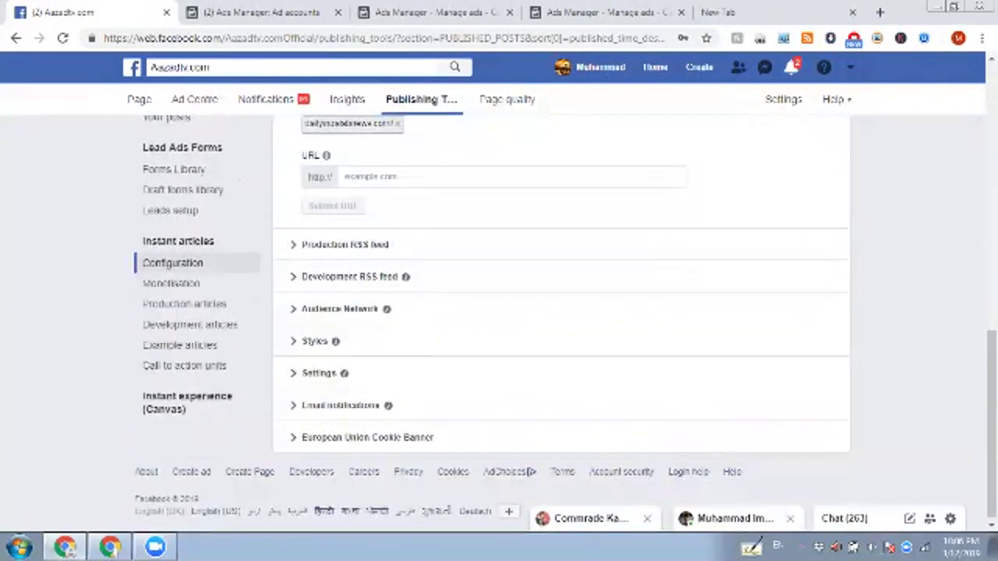
left_click(344, 245)
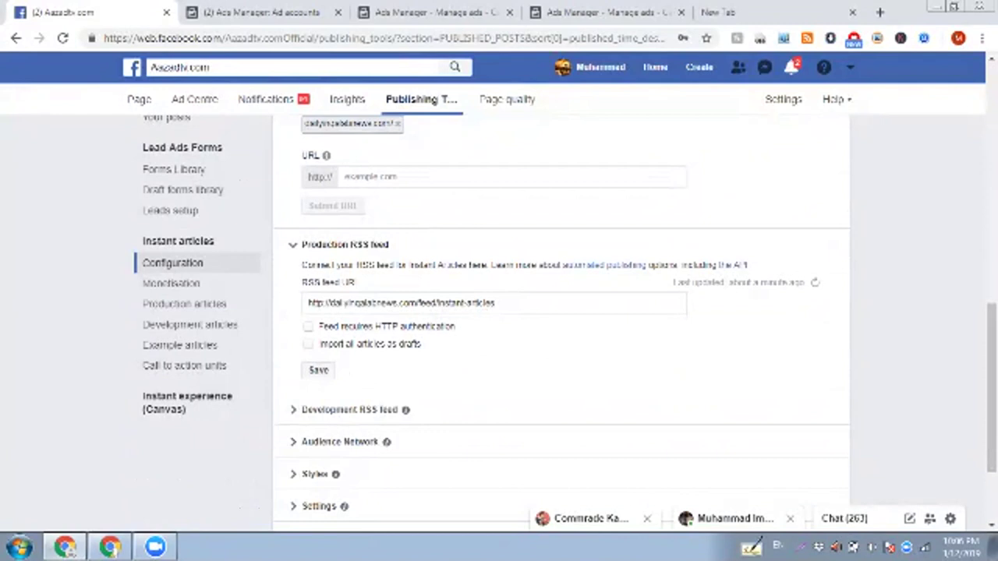
scroll(562, 311, "up", 2)
left_click(370, 347)
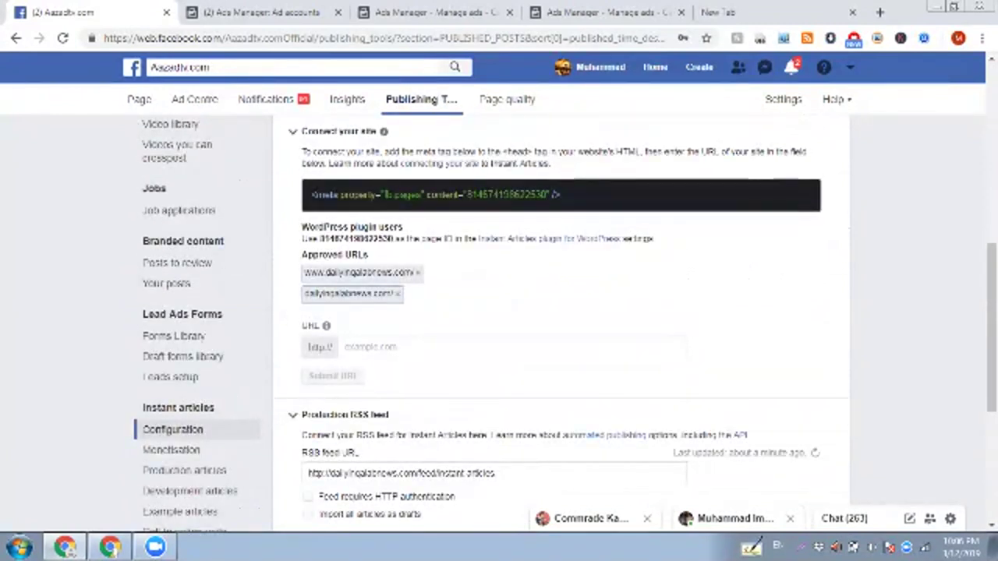
Step: Review the Approved URLs under Connect your site, highlighting their heading
scroll(561, 312, "up", 4)
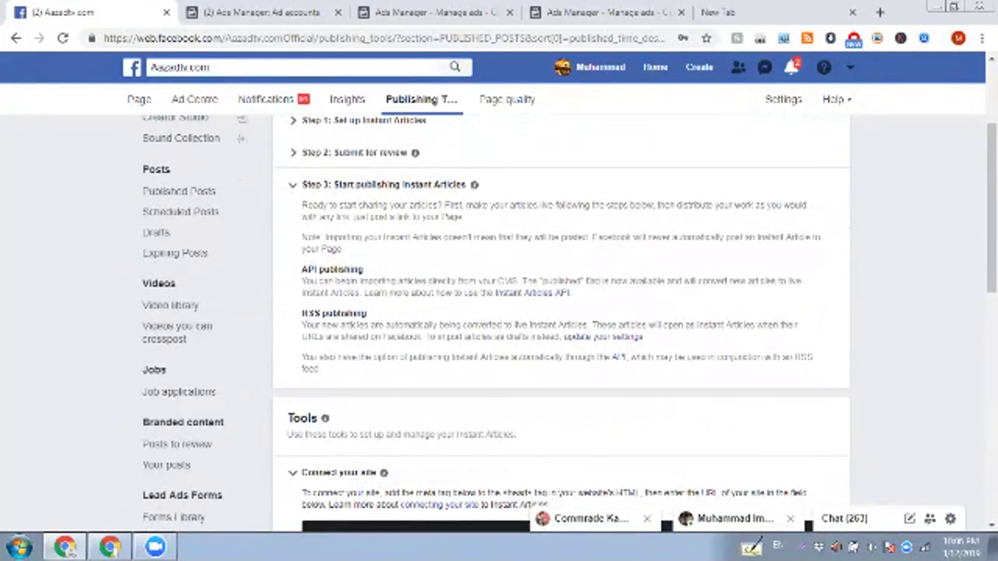
scroll(561, 312, "down", 2)
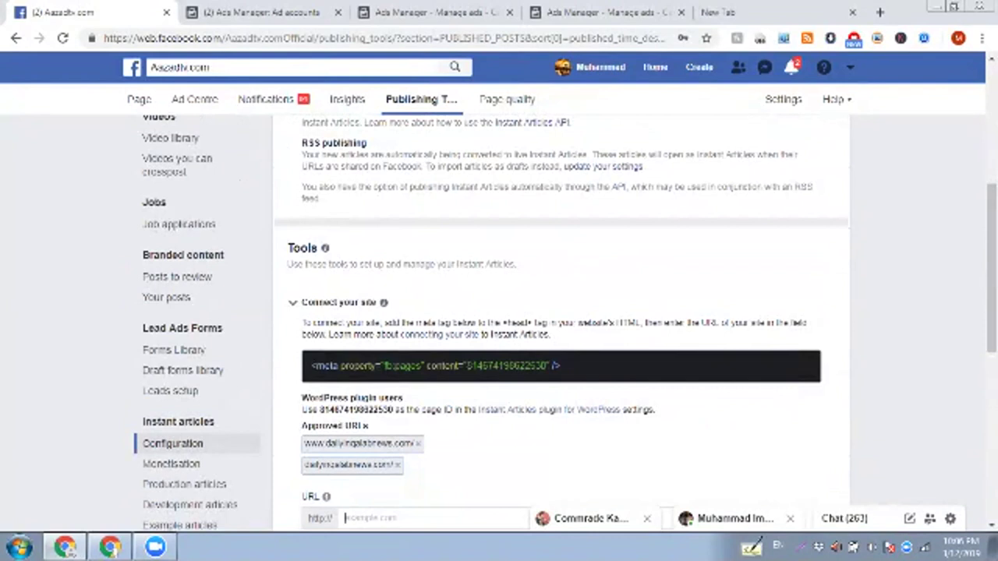
double_click(323, 427)
triple_click(323, 426)
triple_click(322, 426)
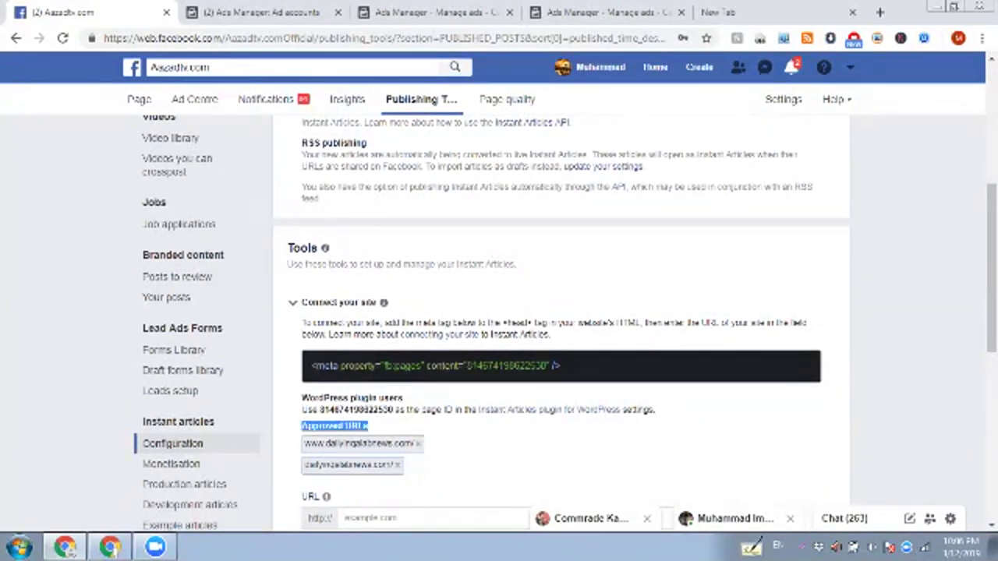
left_click(336, 426)
Step: Collapse the Start publishing step, expand Submit for review, and examine the Instant Articles approval status
scroll(562, 312, "up", 5)
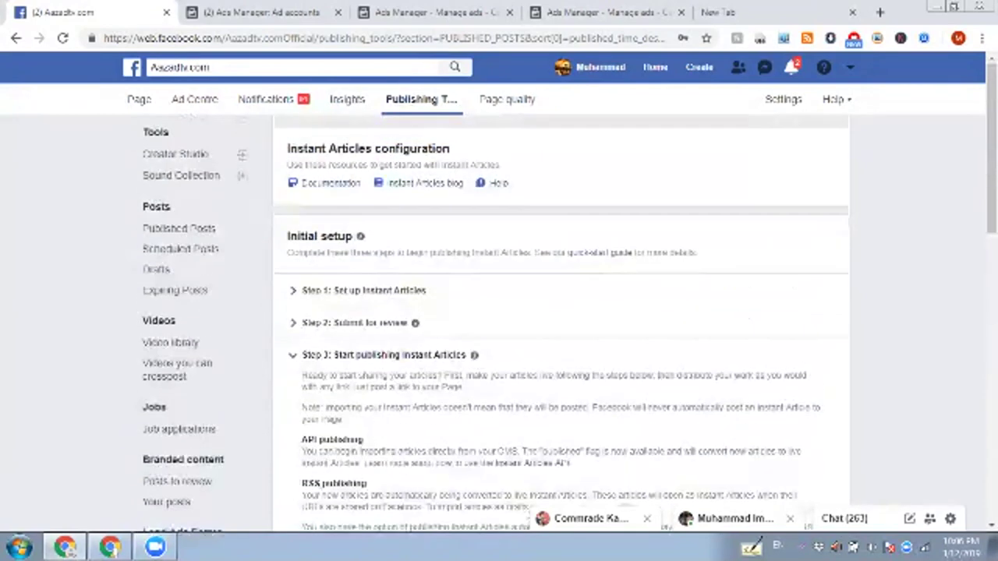
left_click(381, 356)
scroll(561, 312, "down", 4)
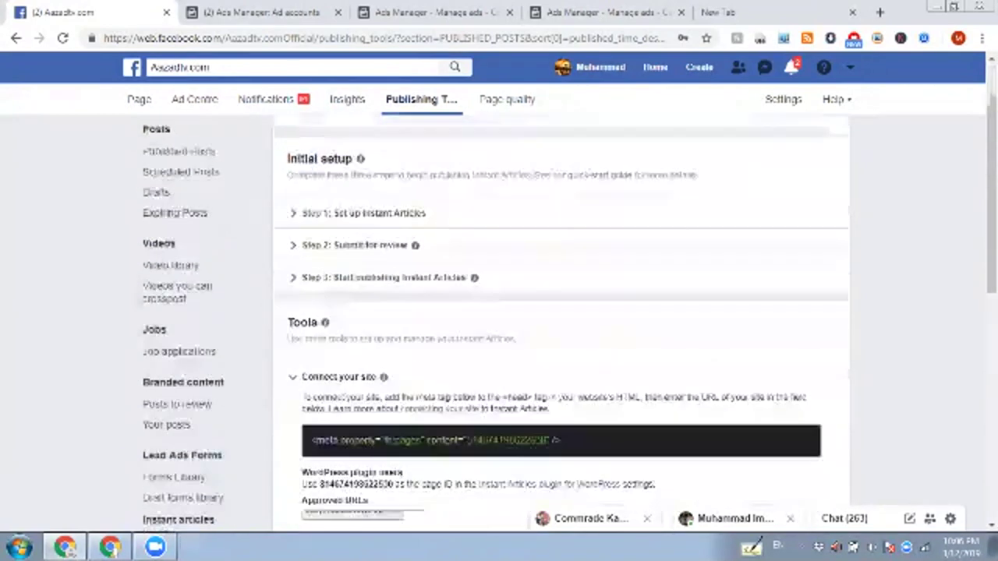
scroll(561, 312, "up", 4)
left_click(354, 323)
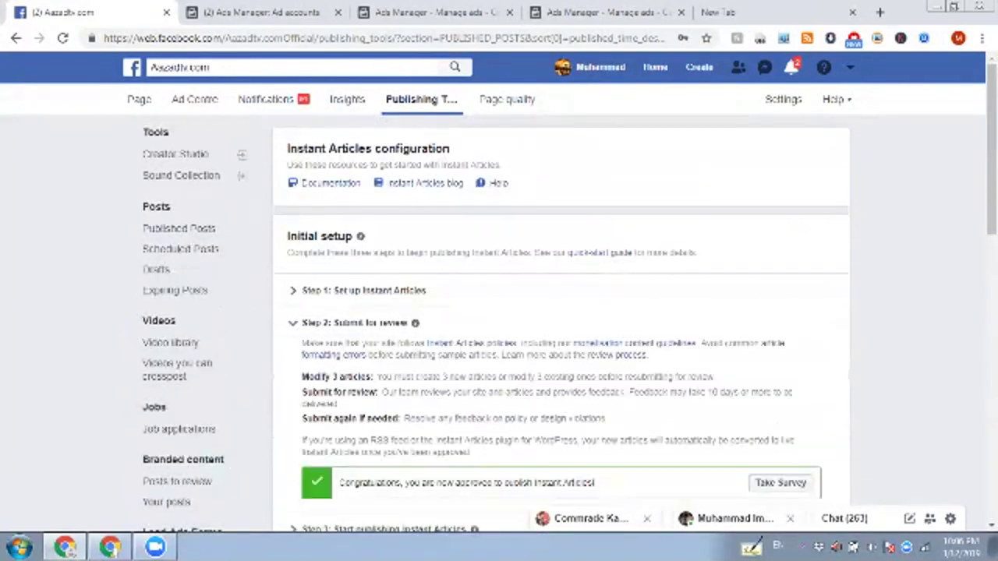
scroll(561, 323, "down", 2)
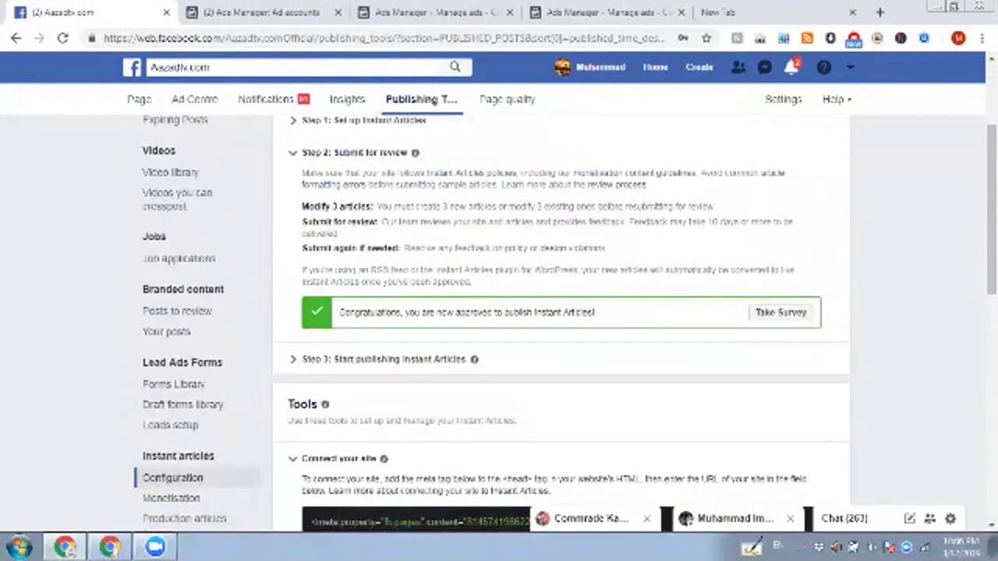
left_click_drag(338, 312, 595, 311)
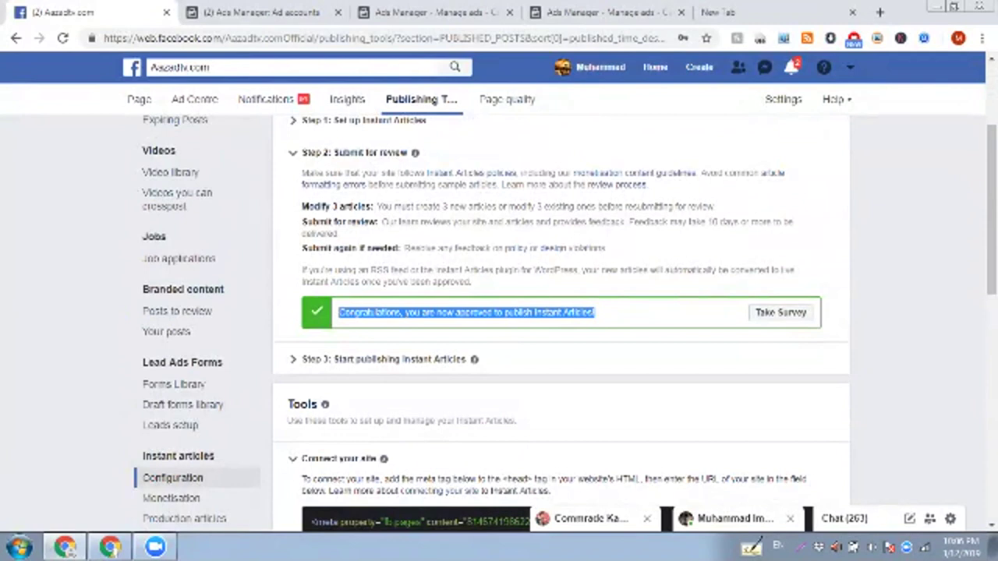
left_click(597, 312)
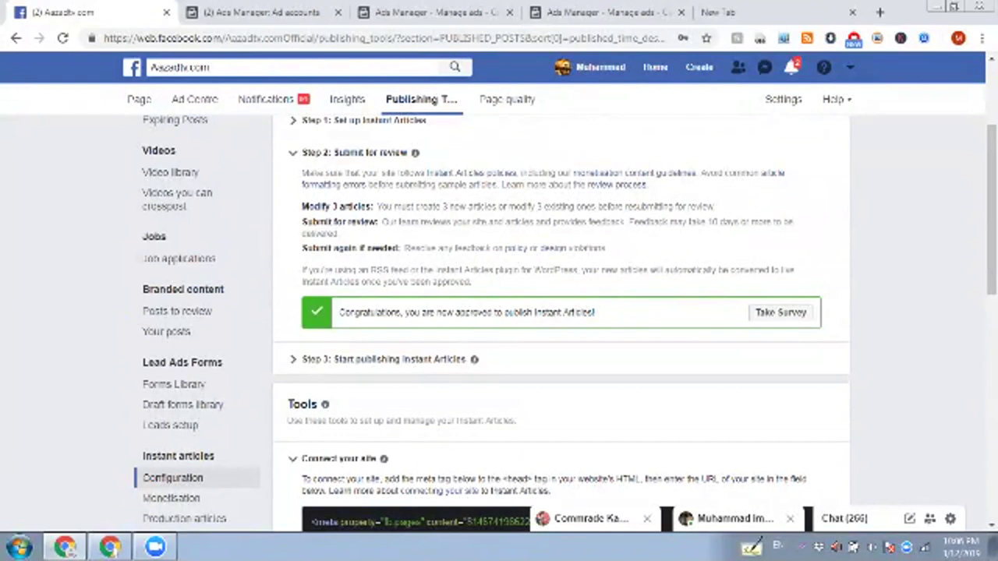
scroll(561, 311, "up", 2)
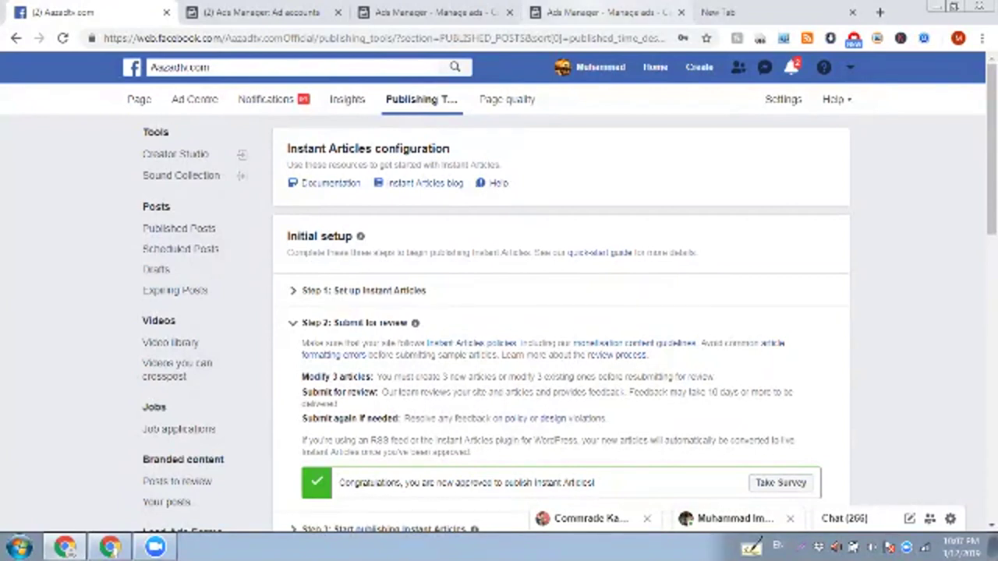
Step: Switch to the other browser window and view the Urdu Updates page
left_click(600, 12)
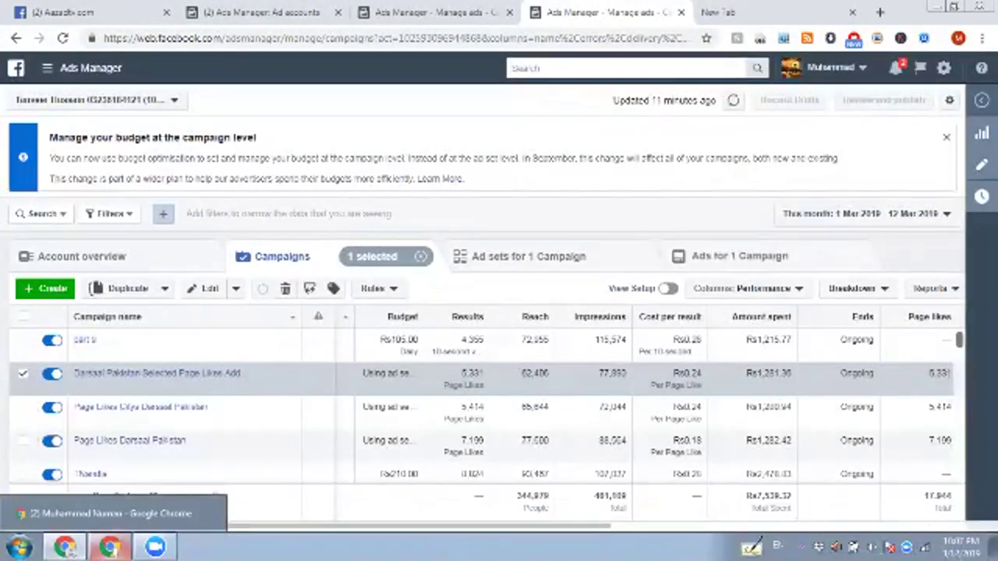
left_click(109, 514)
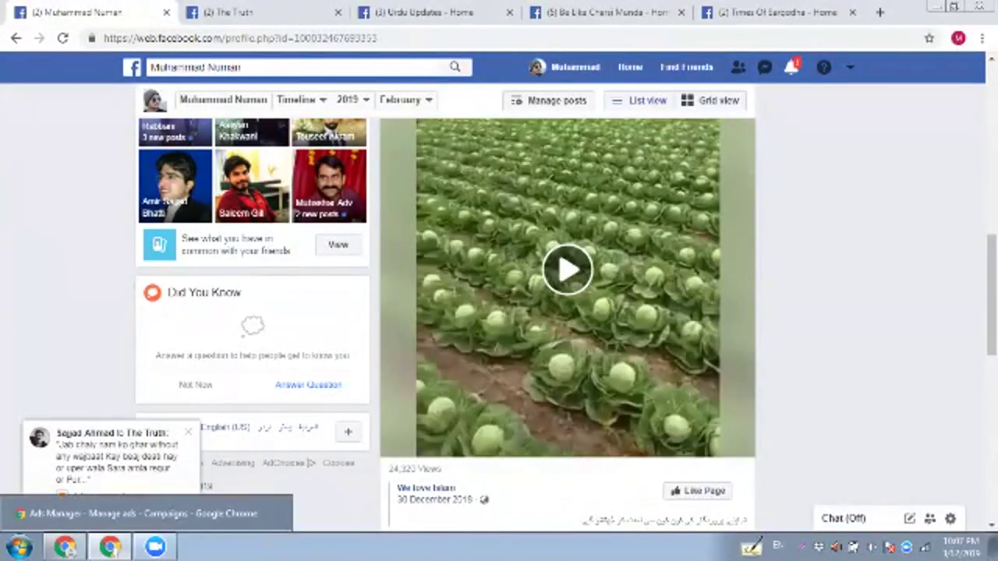
left_click(241, 13)
left_click(424, 13)
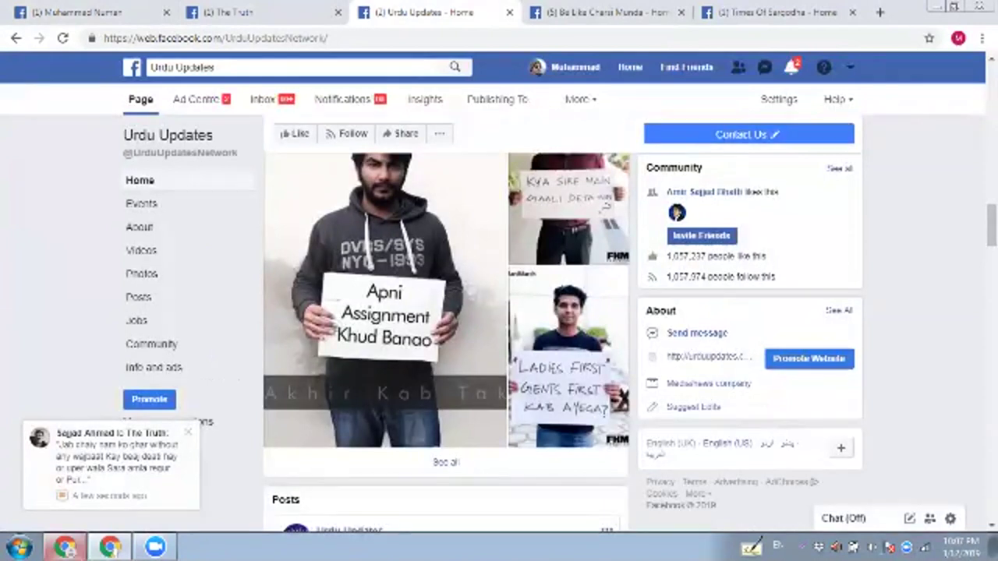
Step: Return to the Ads Manager window, clear the campaign selection, and go back to the new campaign's objective setup
left_click(65, 547)
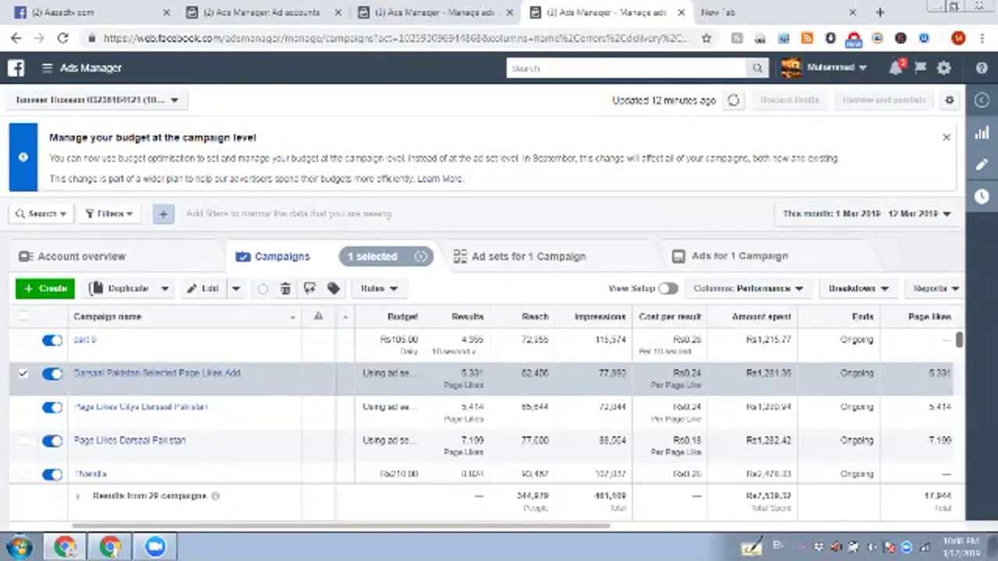
left_click(421, 256)
left_click(458, 12)
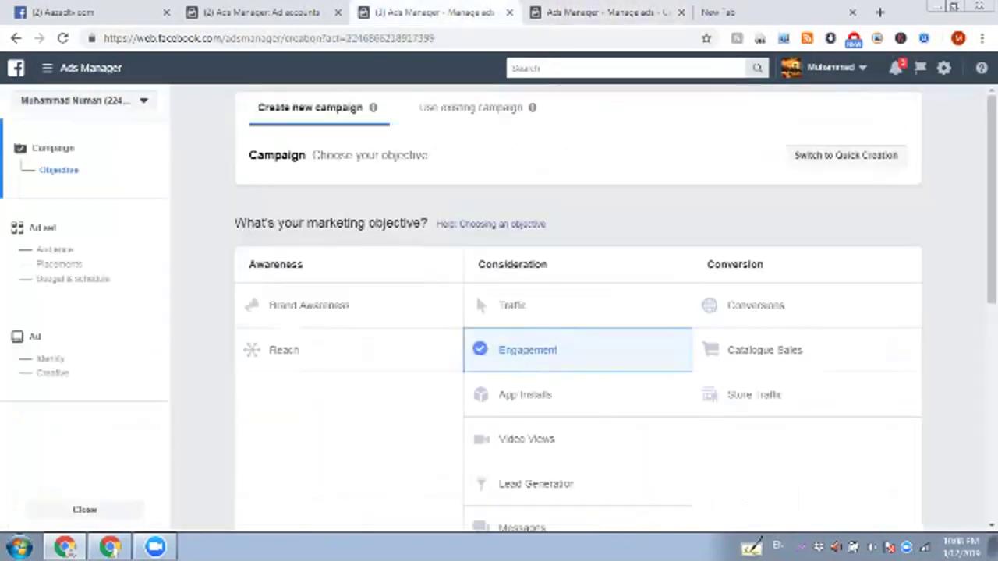
Step: Look through the open Ads Manager pages, including the campaigns list, and bring up the ad accounts overview
left_click(58, 13)
left_click(601, 13)
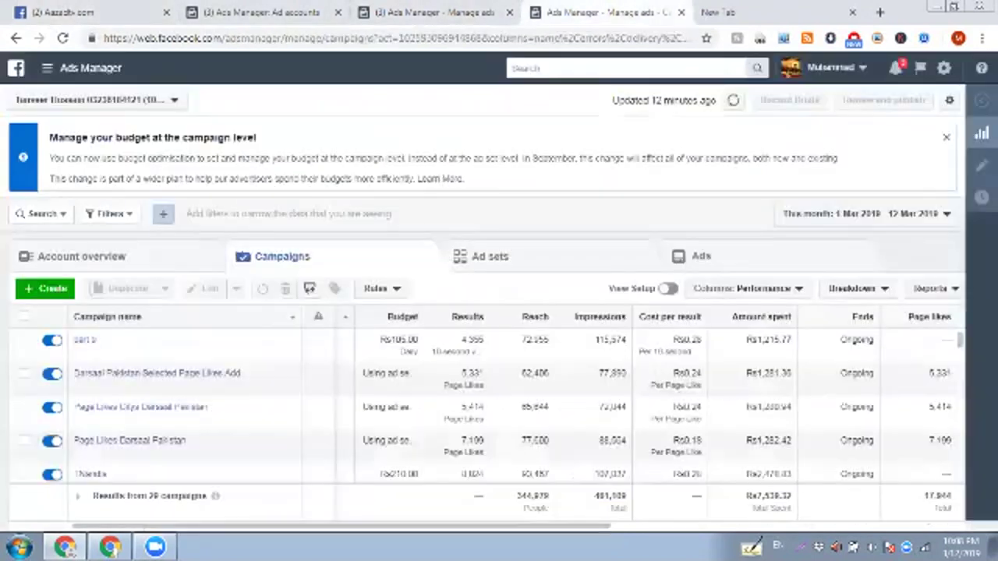
left_click(733, 12)
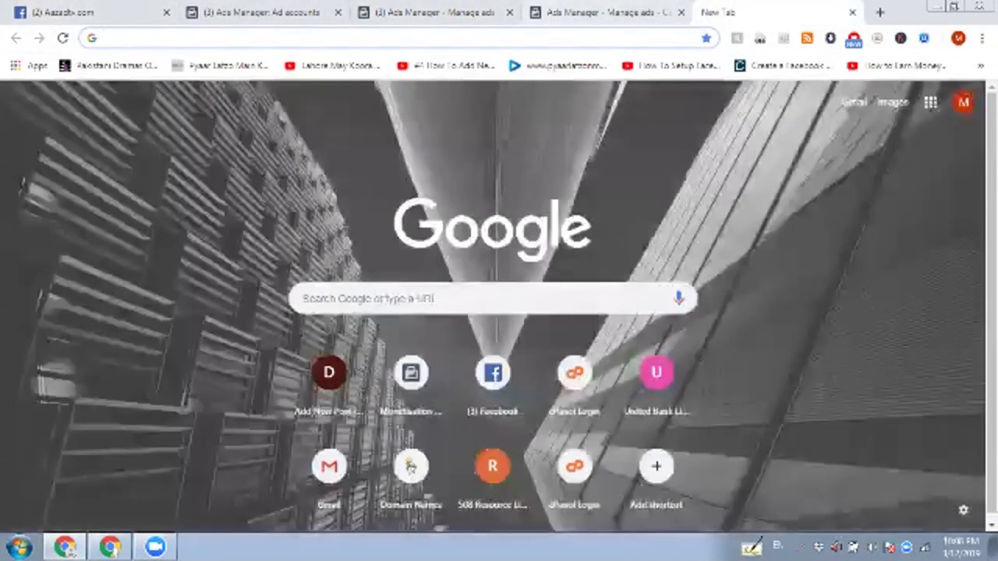
left_click(604, 12)
left_click(452, 12)
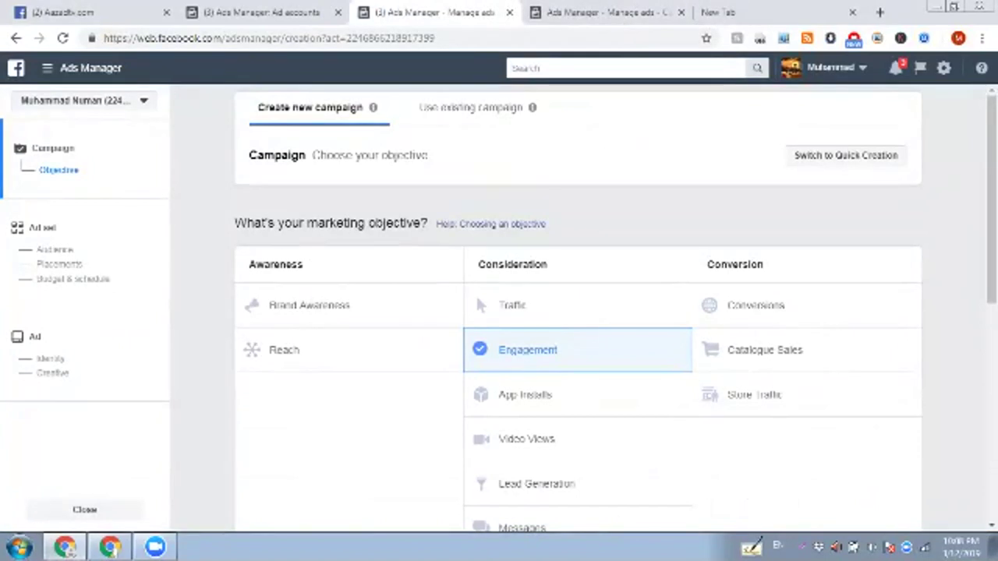
left_click(261, 12)
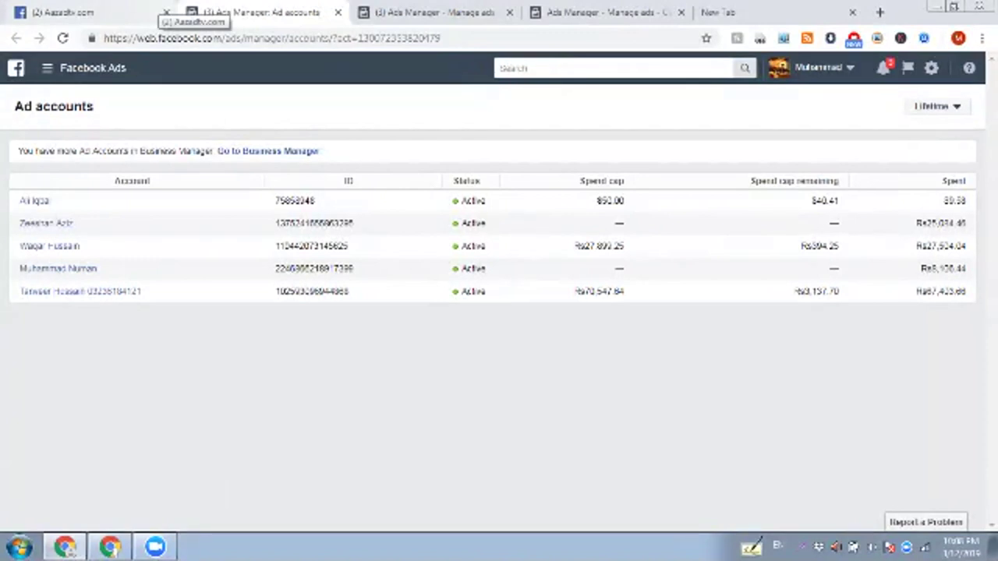
Step: Switch to the other browser window, open The Truth's page home from its publishing tools, and view it after checking Urdu Updates
left_click(156, 13)
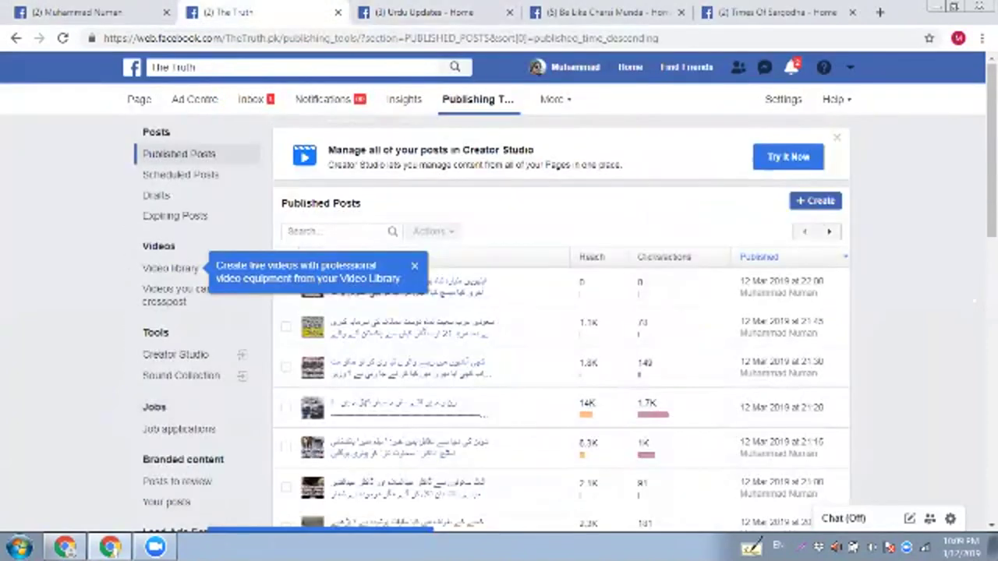
left_click(140, 99)
left_click(434, 13)
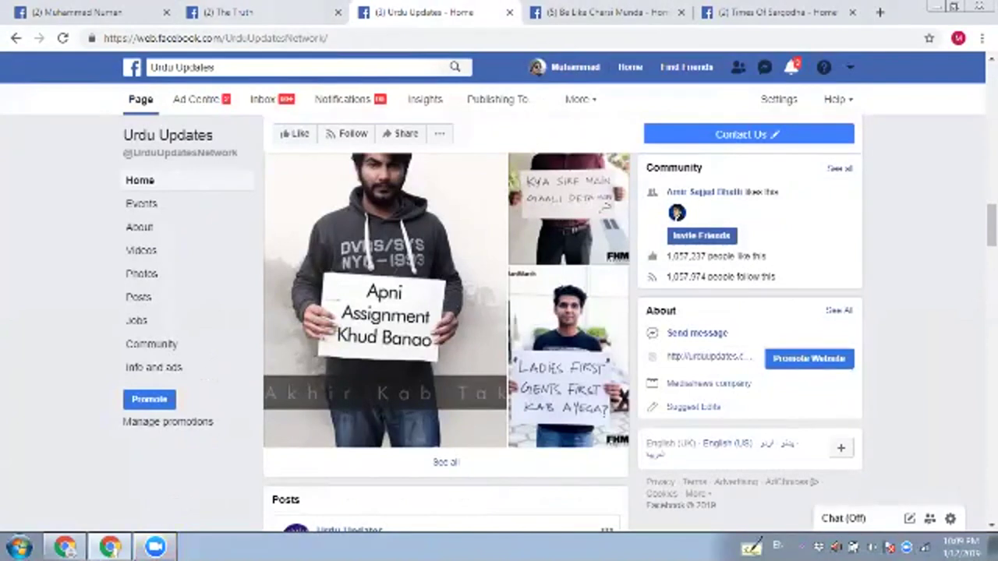
left_click(226, 12)
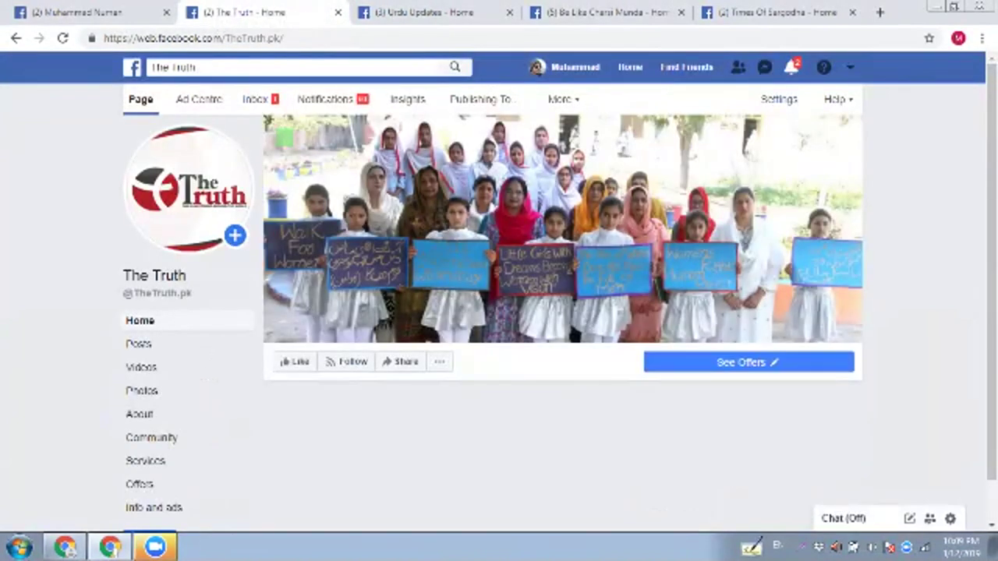